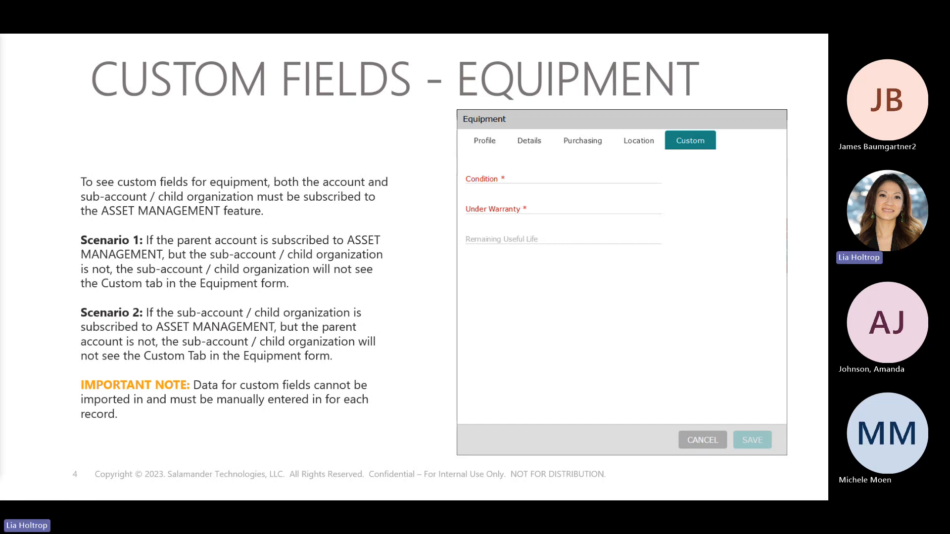
Leave the slide show and switch to the SalamanderLive browser window, enlarged to fill the screen
key("Escape")
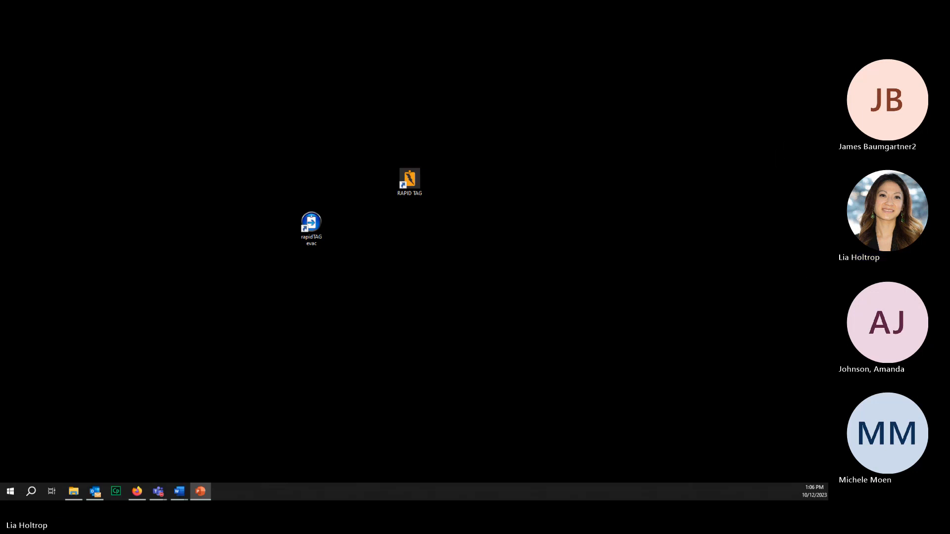
key("alt+Tab")
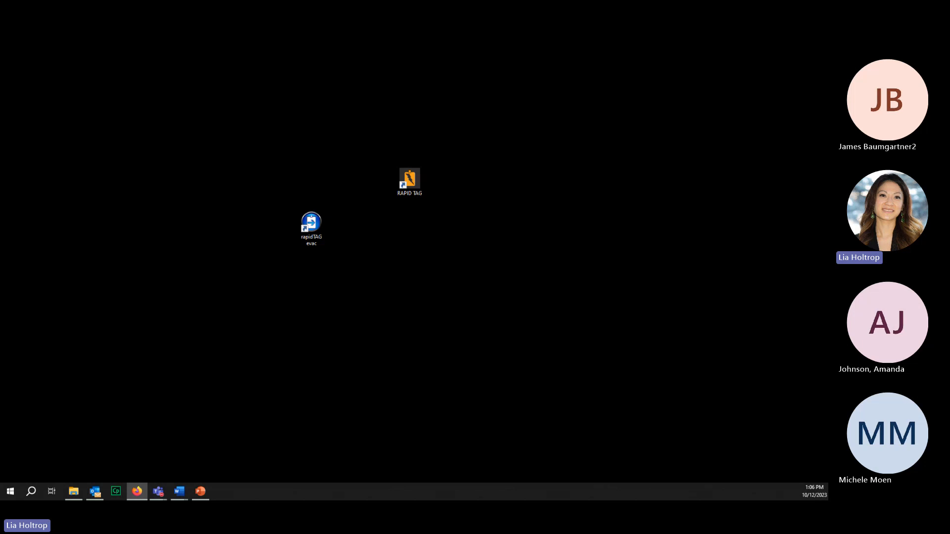
left_click_drag(0, 80, 353, 38)
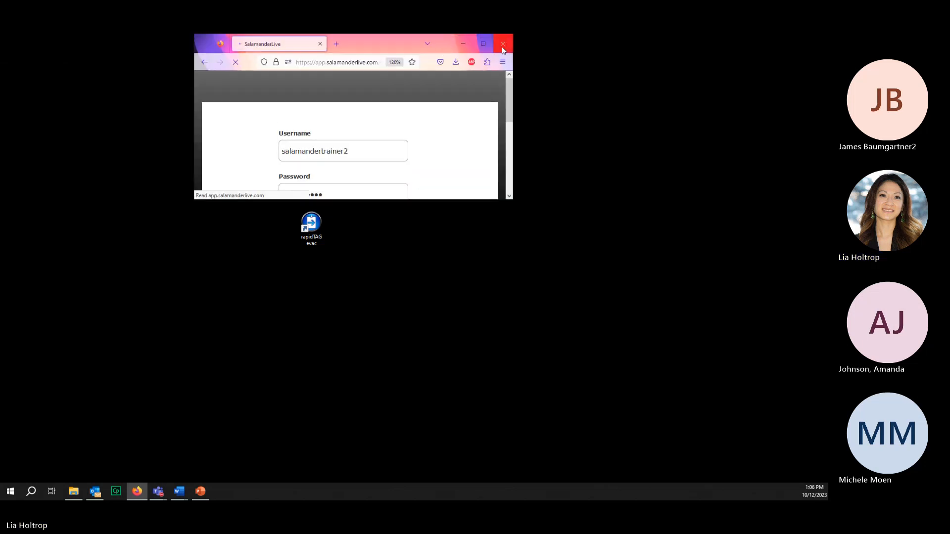
left_click(480, 41)
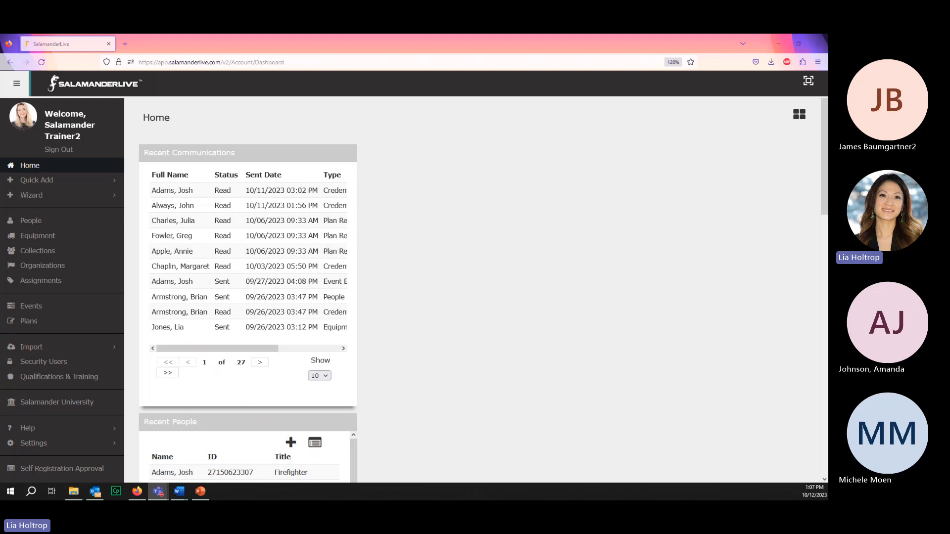
Open the signed-in Trainer2 user's profile and review its custom field visibility and its roles and permissions
left_click(72, 126)
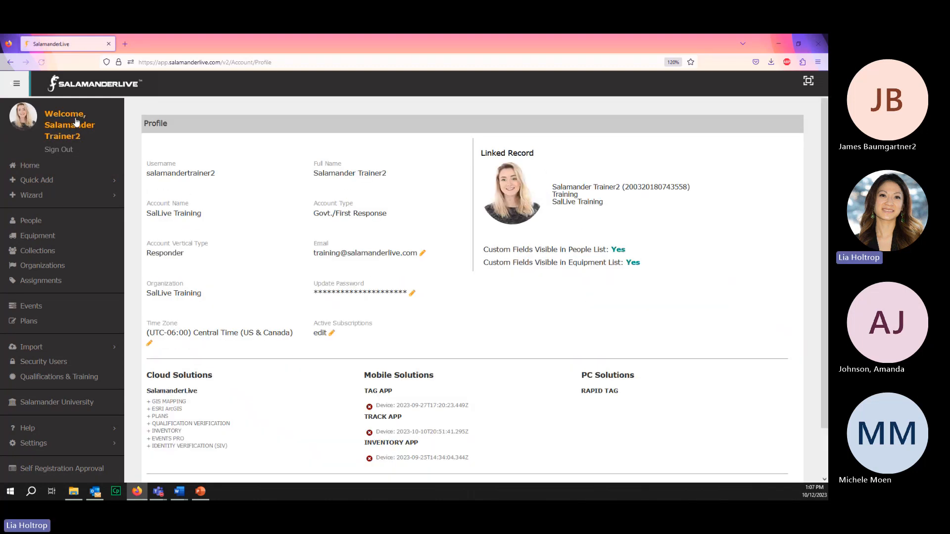
scroll(287, 240, "down", 3)
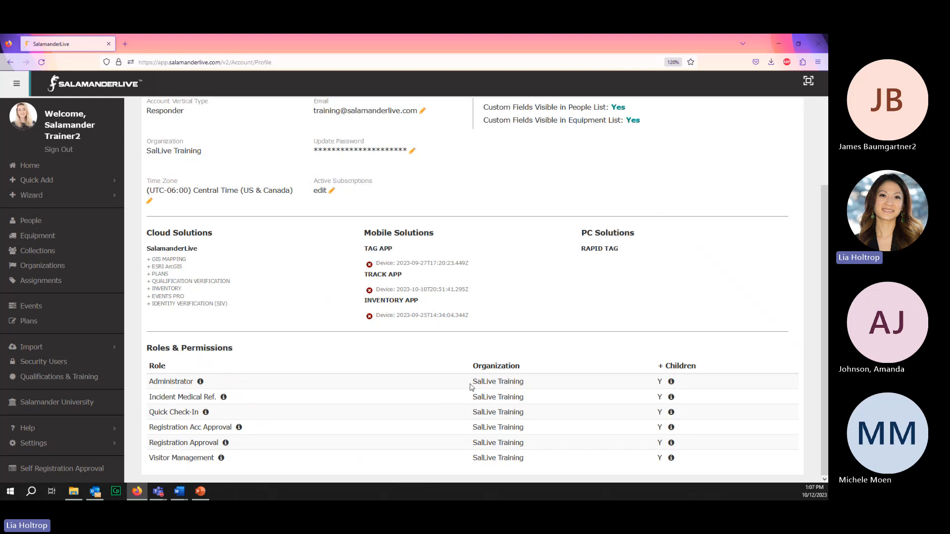
scroll(608, 356, "up", 3)
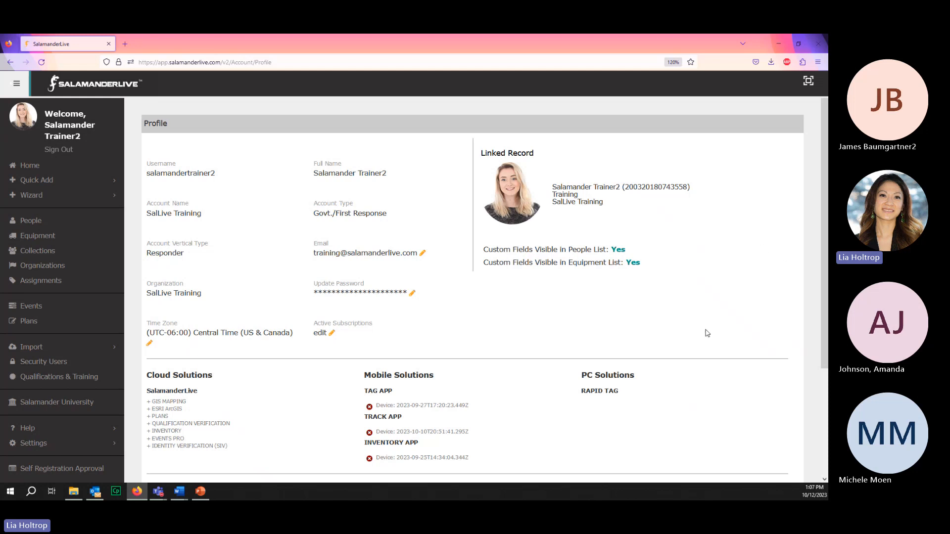
scroll(494, 381, "down", 3)
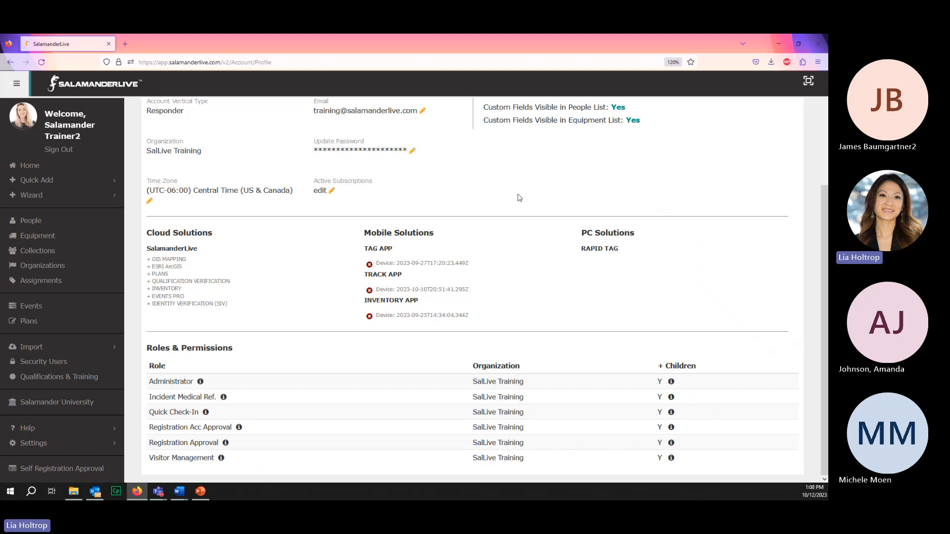
scroll(544, 208, "up", 3)
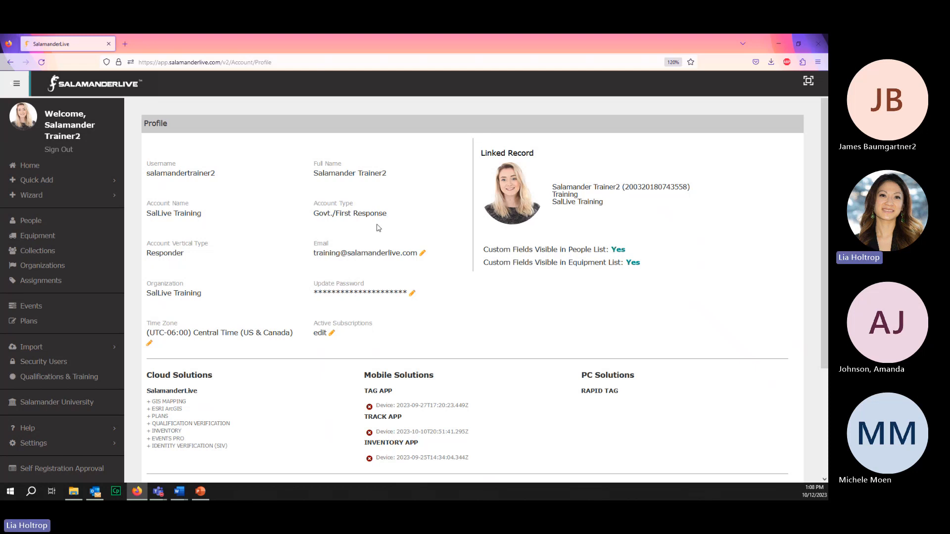
Show the organizations as a chart and expand Salamander Technologies, LLC and SalLive Training to examine the child organizations
left_click(55, 266)
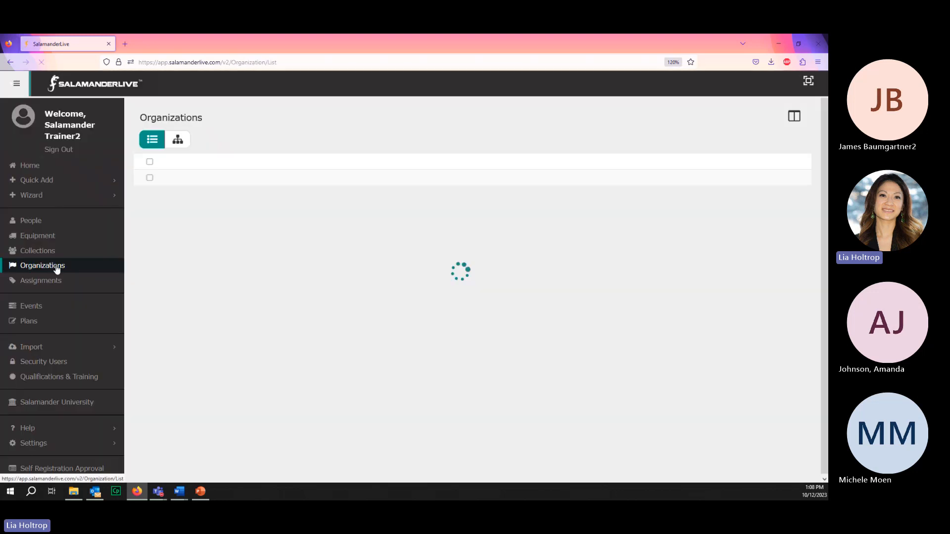
left_click(180, 143)
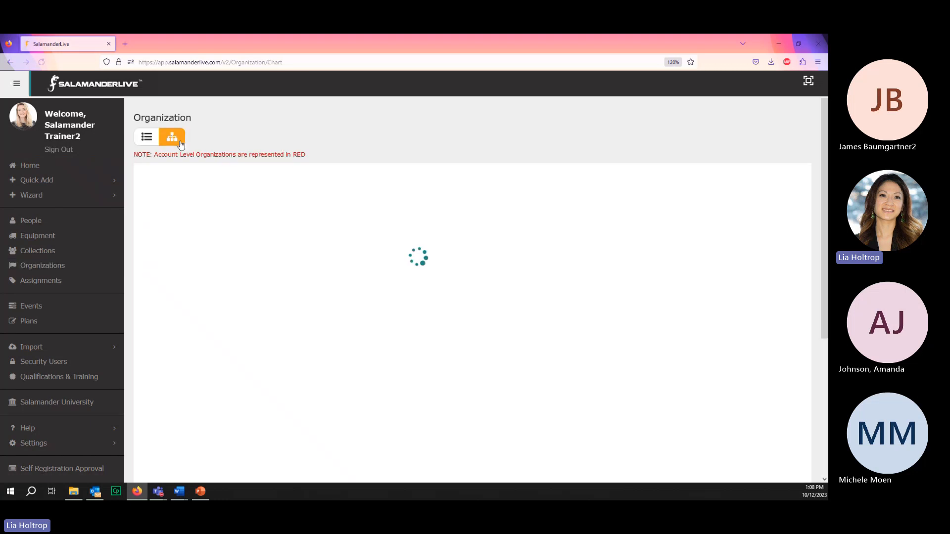
left_click(140, 173)
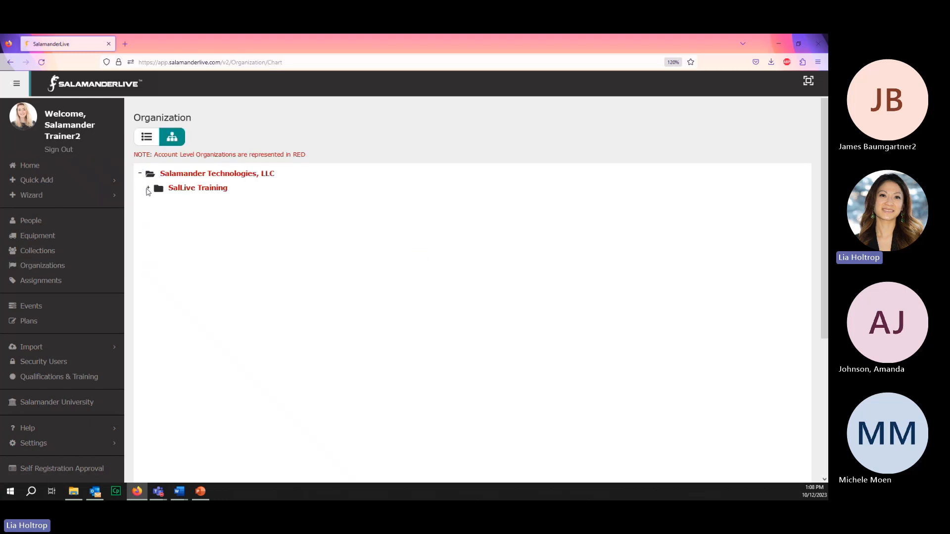
left_click(148, 188)
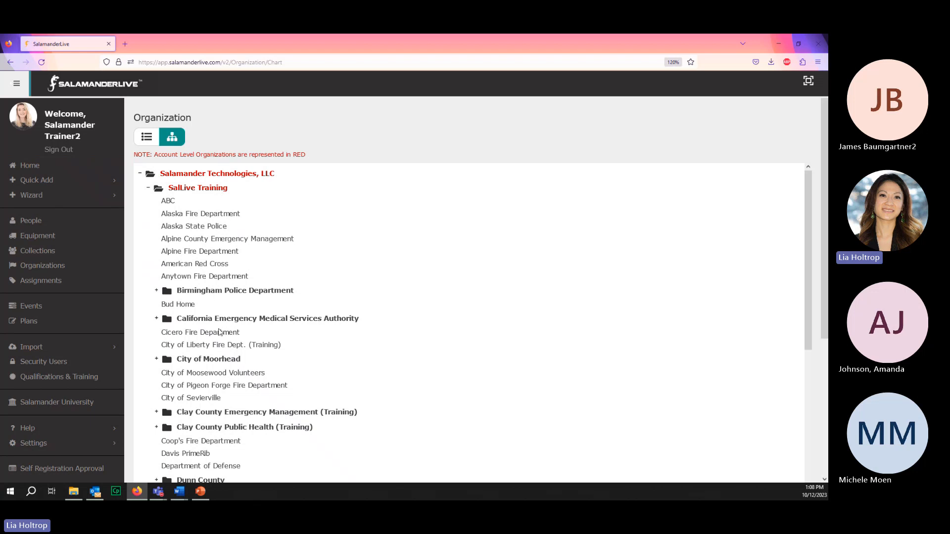
scroll(247, 396, "down", 5)
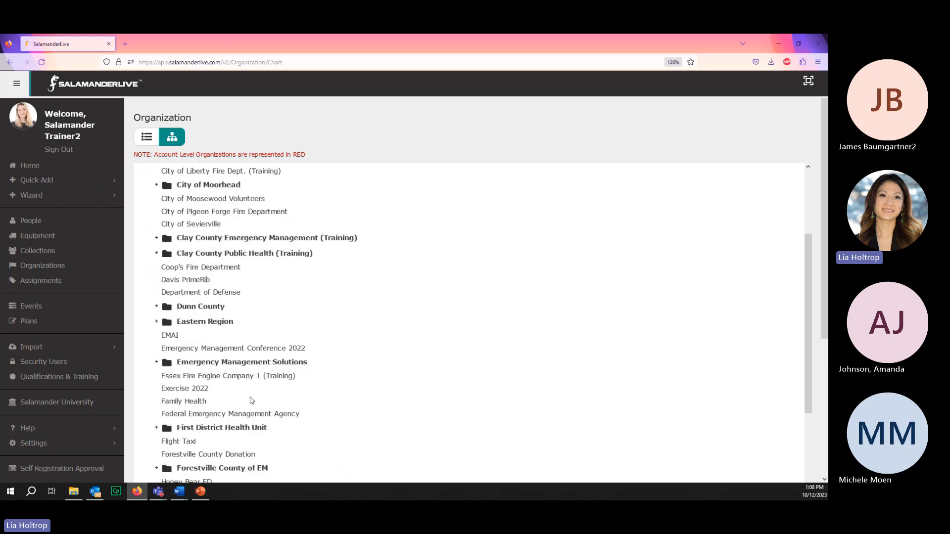
scroll(247, 396, "up", 4)
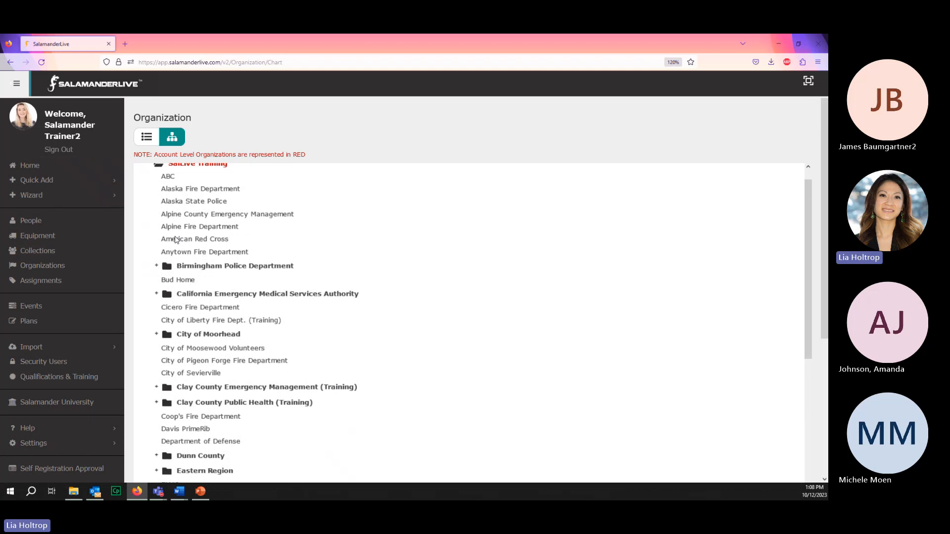
Sign out of the current account and sign in as the Trainer1 user, entering the account password
left_click(69, 154)
left_click(383, 150)
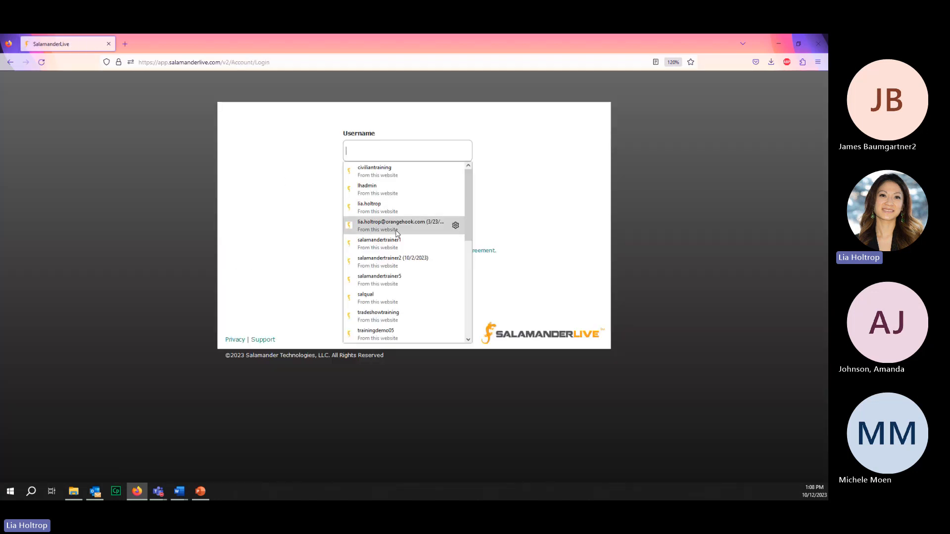
left_click(398, 244)
left_click(378, 235)
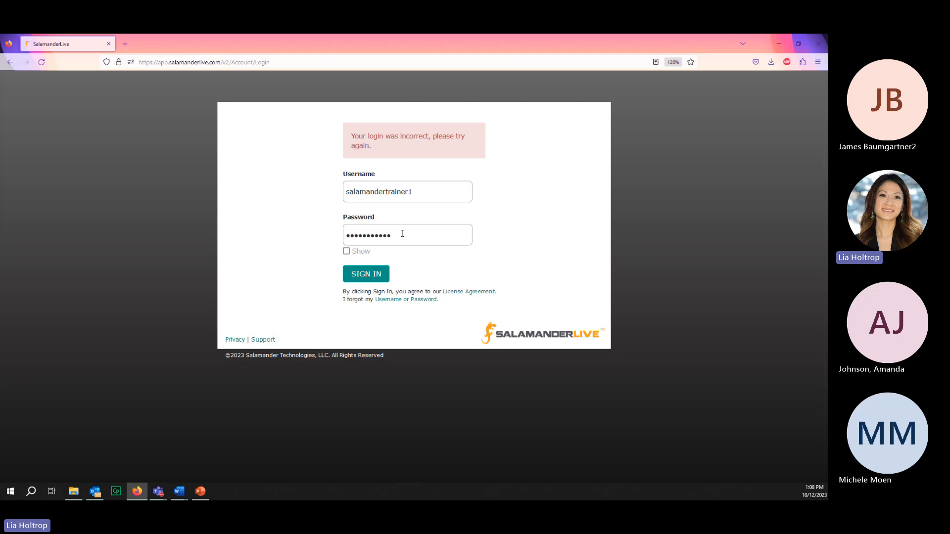
left_click_drag(402, 233, 300, 221)
type("••")
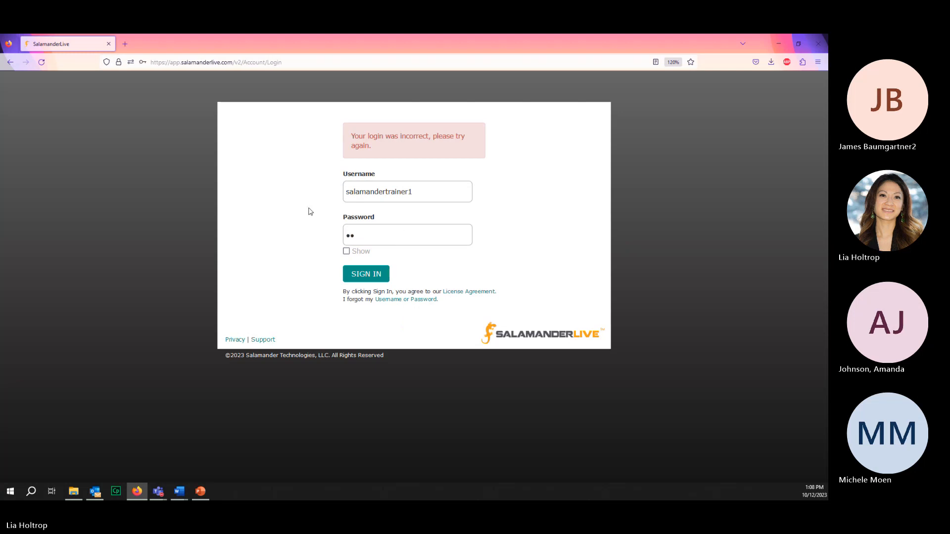
type("••••••••")
key("Return")
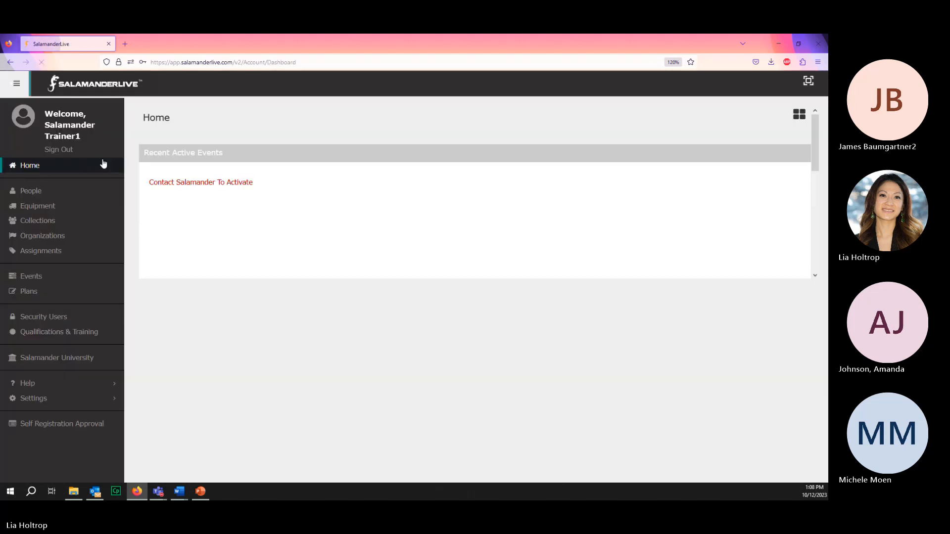
Open the Trainer1 profile and check its custom field visibility and the organizations listed under Roles & Permissions
left_click(69, 126)
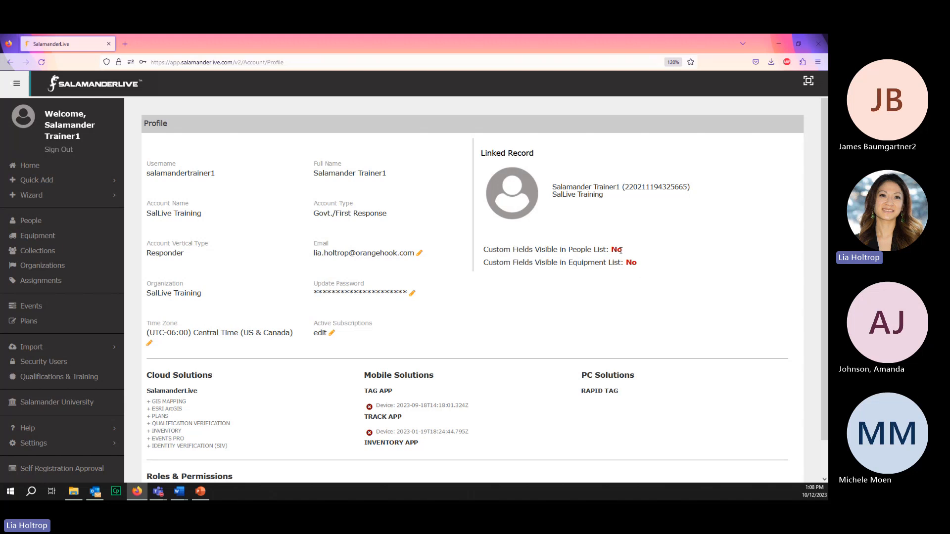
scroll(487, 316, "down", 1)
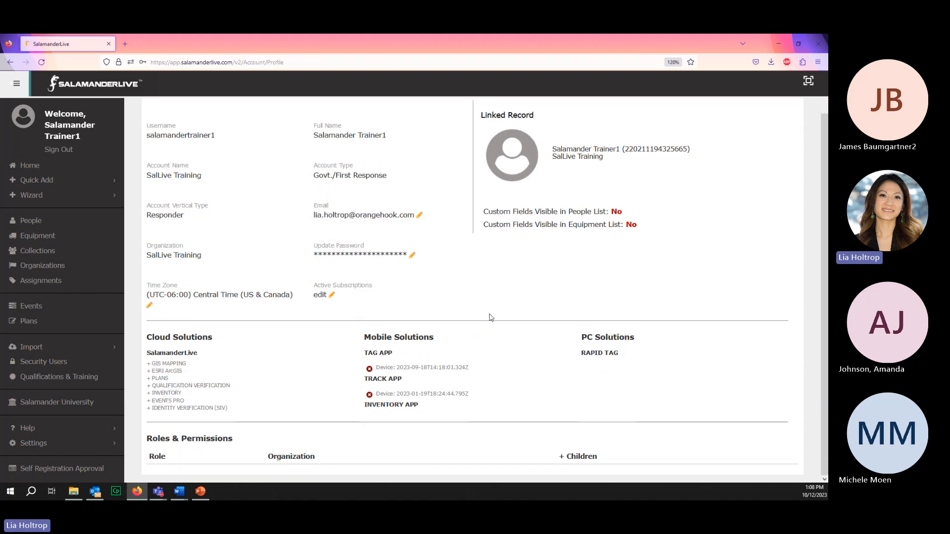
scroll(492, 316, "down", 1)
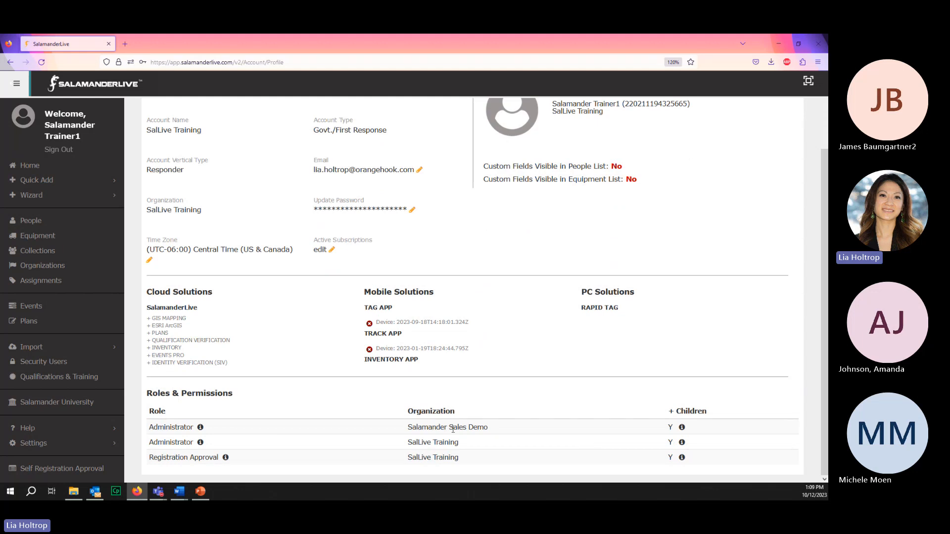
Display the organization chart for the Trainer1 user and expand Salamander Technologies, LLC to examine its account-level organizations
left_click(43, 266)
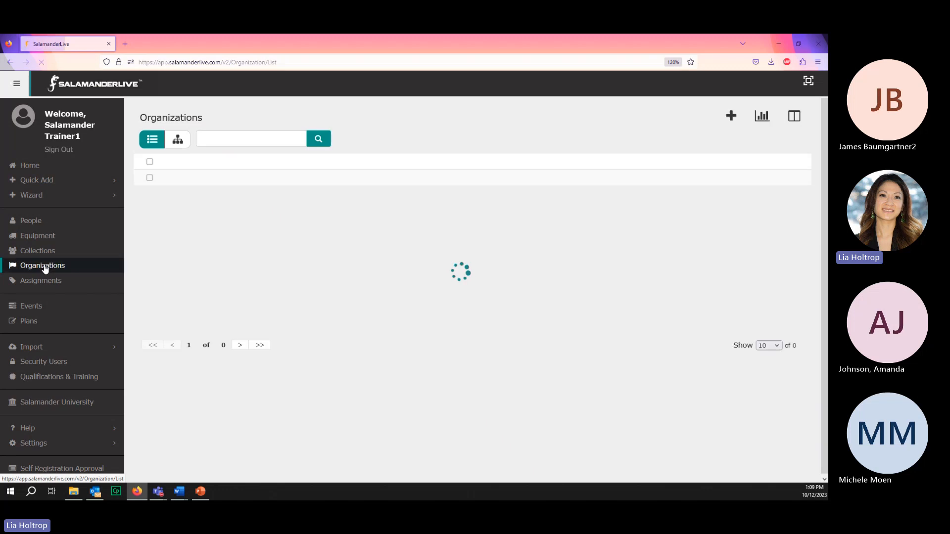
left_click(177, 144)
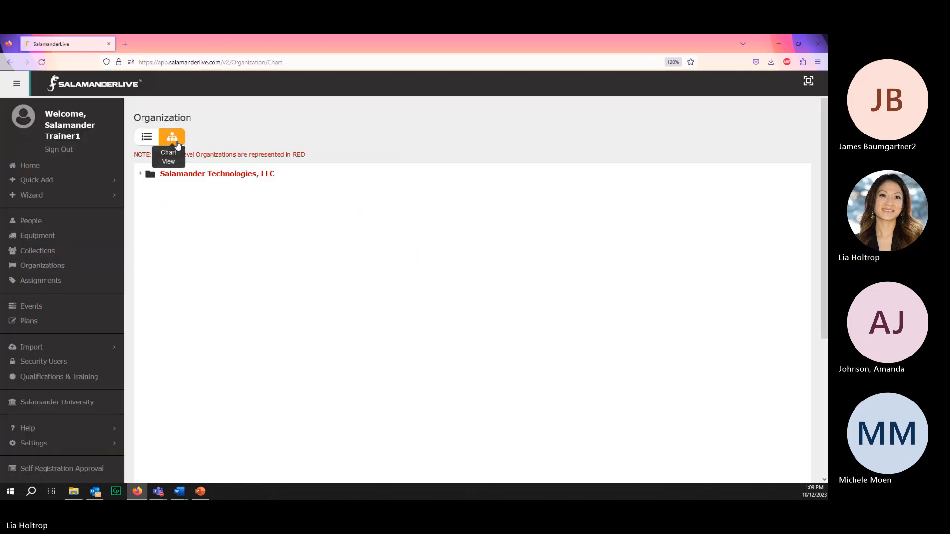
left_click(140, 175)
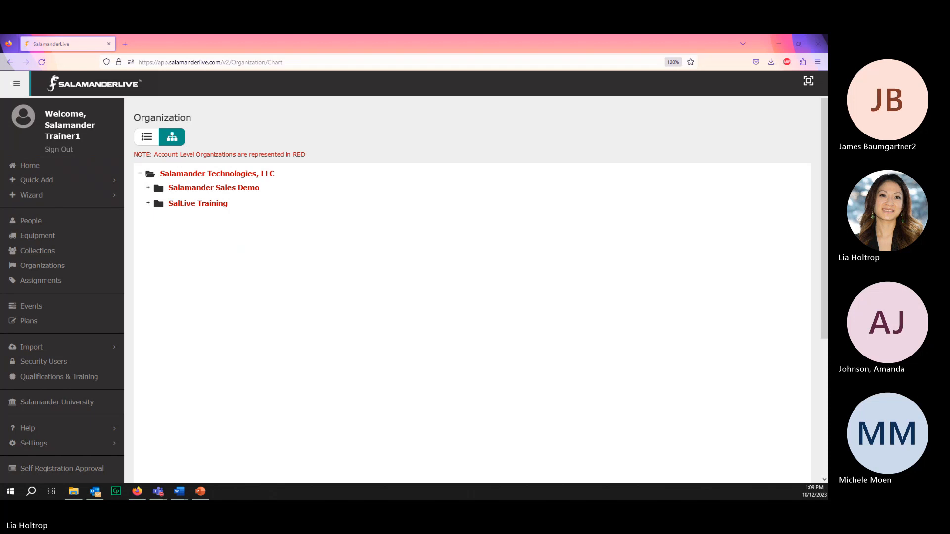
key("super+d")
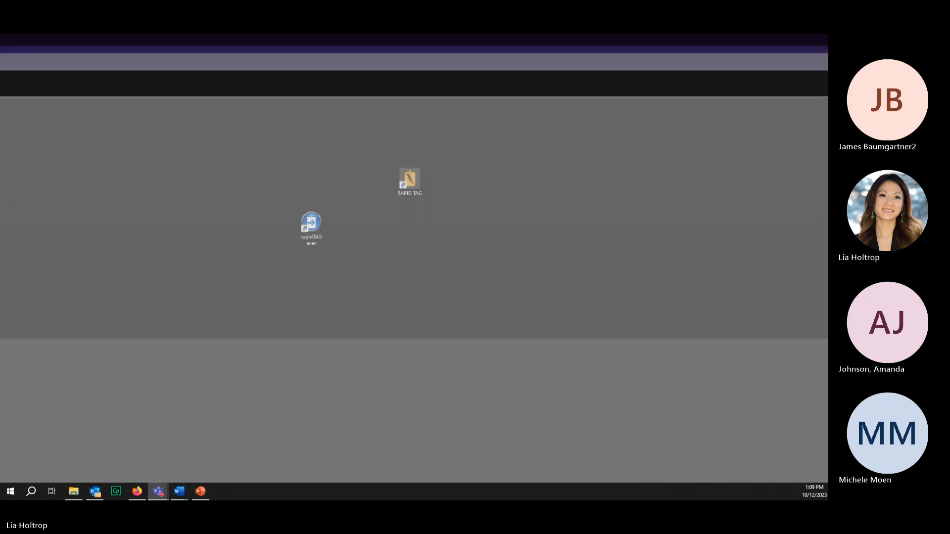
key("super+d")
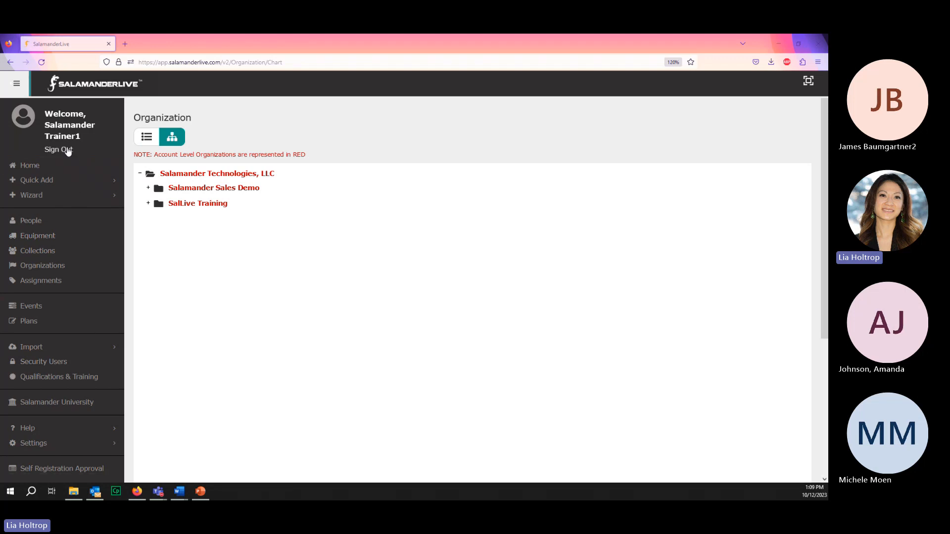
Sign out of the Trainer1 account and sign back in with the saved Trainer2 login
left_click(68, 150)
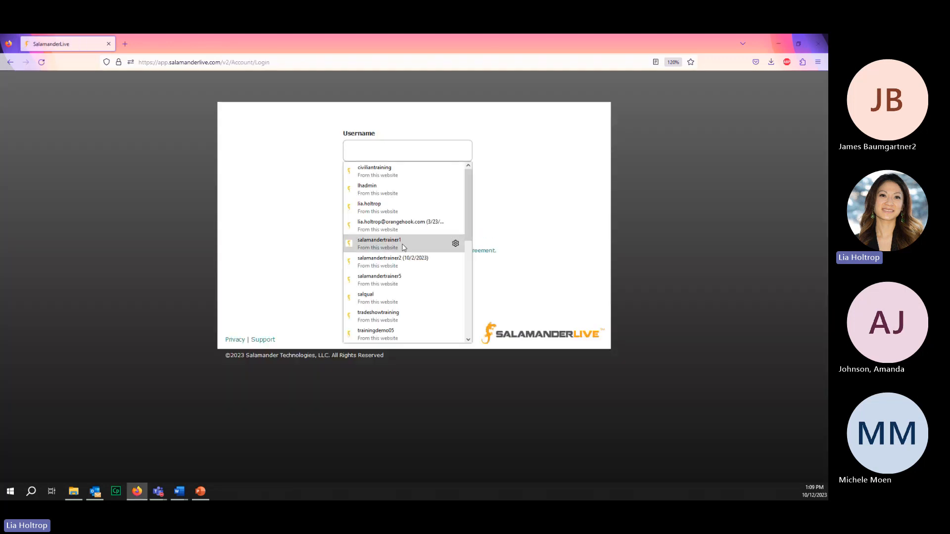
left_click(403, 242)
left_click(378, 234)
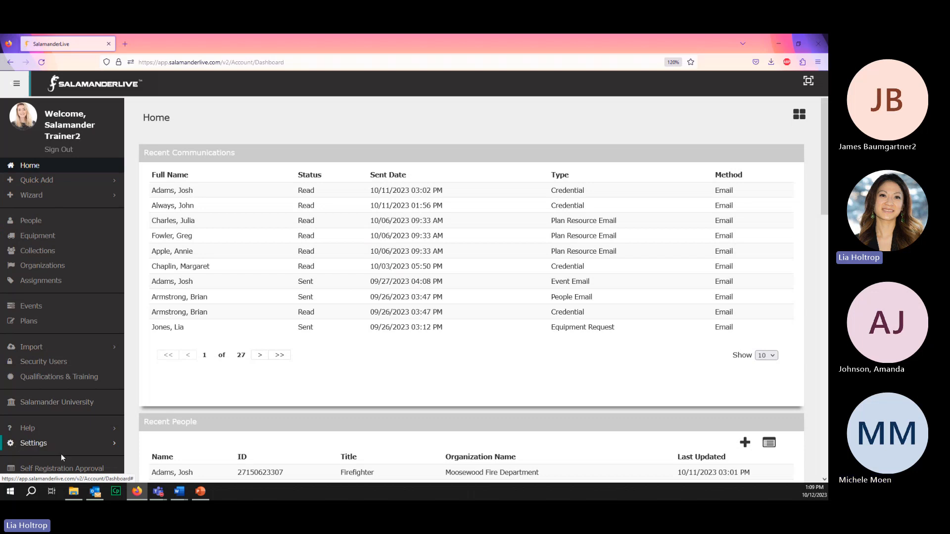
Open the account settings page for SalLive Training
left_click(36, 448)
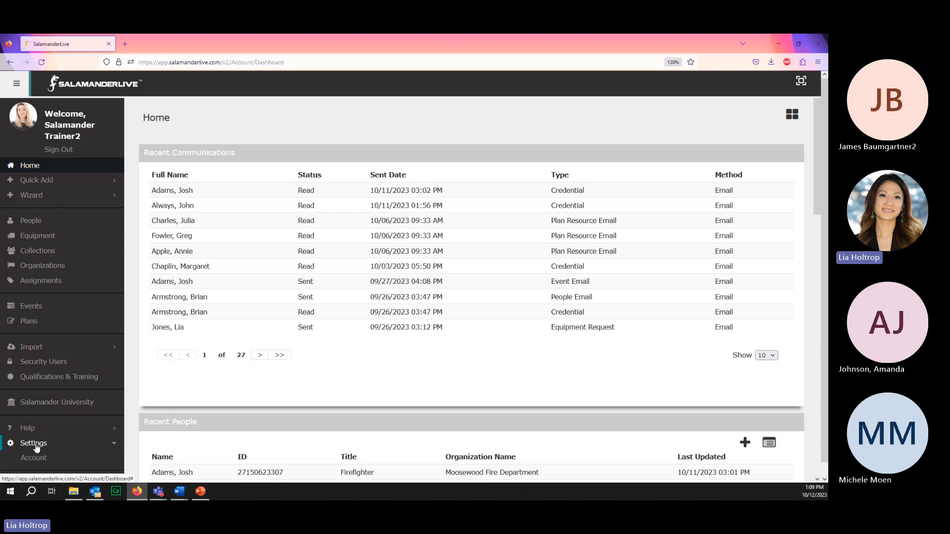
scroll(39, 450, "down", 1)
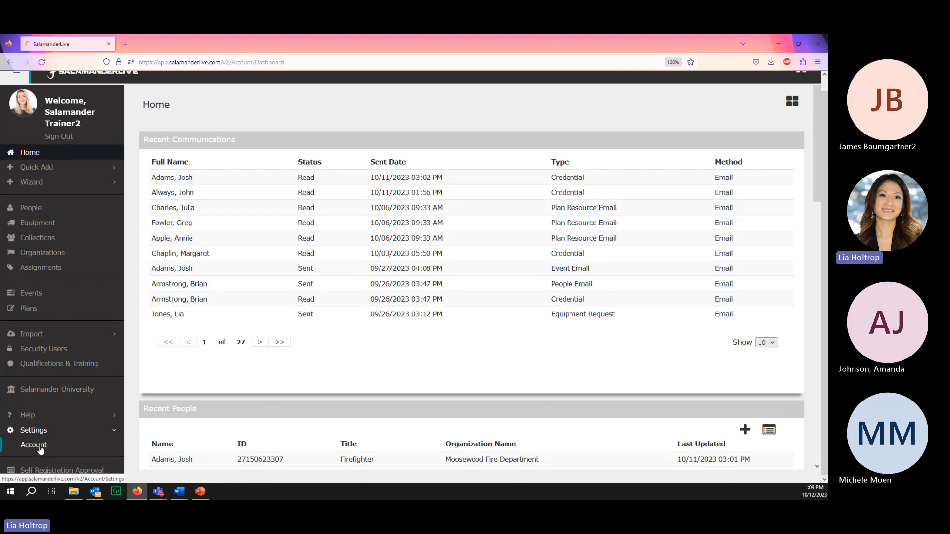
left_click(41, 450)
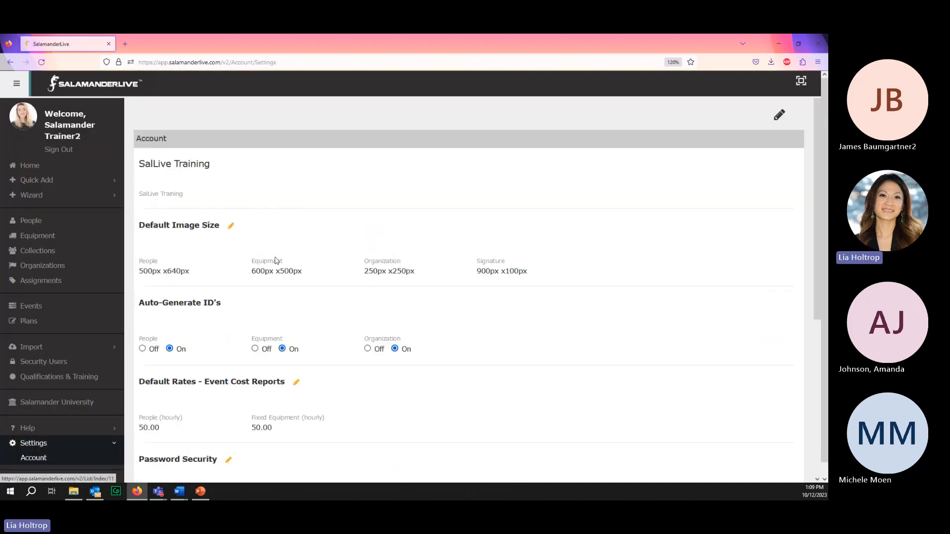
Open the account's custom fields for editing and review the People fields and the Equipment fields
scroll(248, 180, "down", 5)
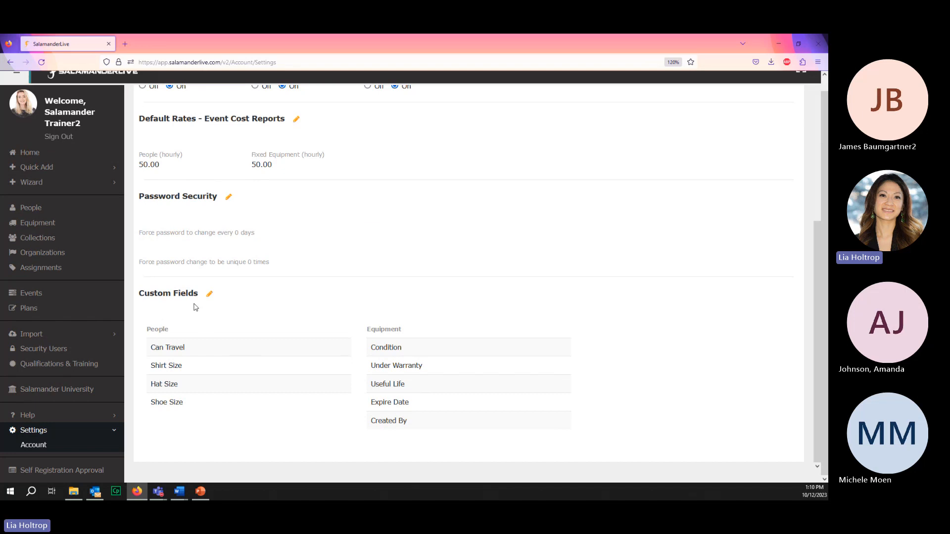
left_click(209, 294)
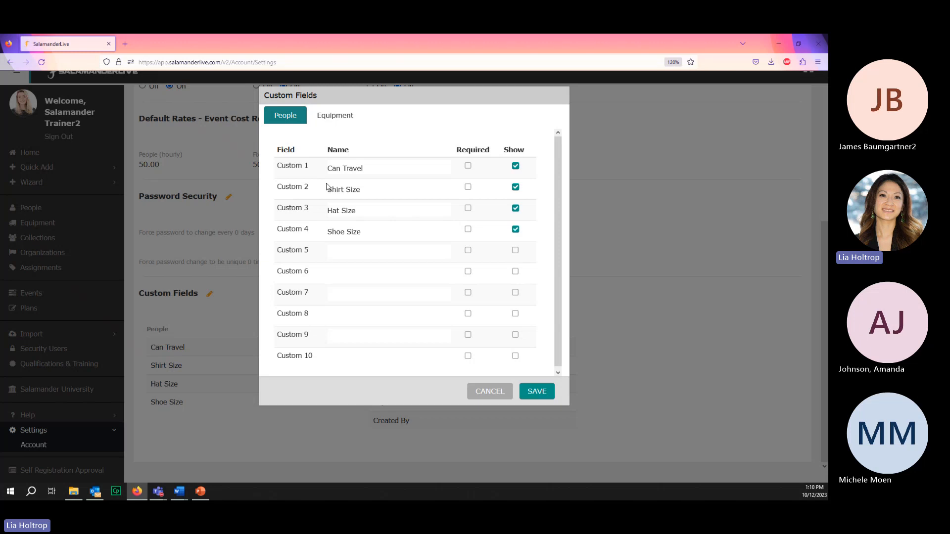
left_click(345, 121)
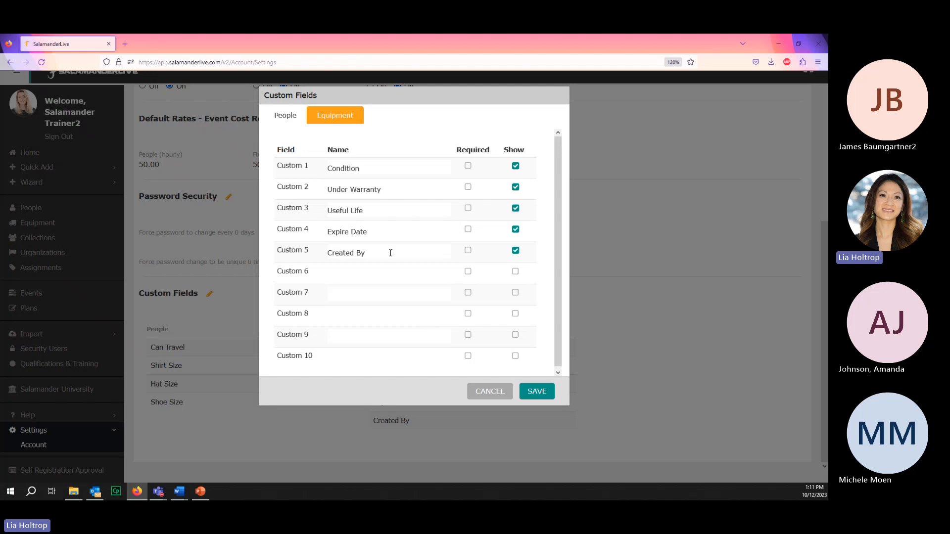
Save the account's custom fields, then open the custom fields of the fifth-listed Moosewood Fire Department person for editing
left_click(536, 393)
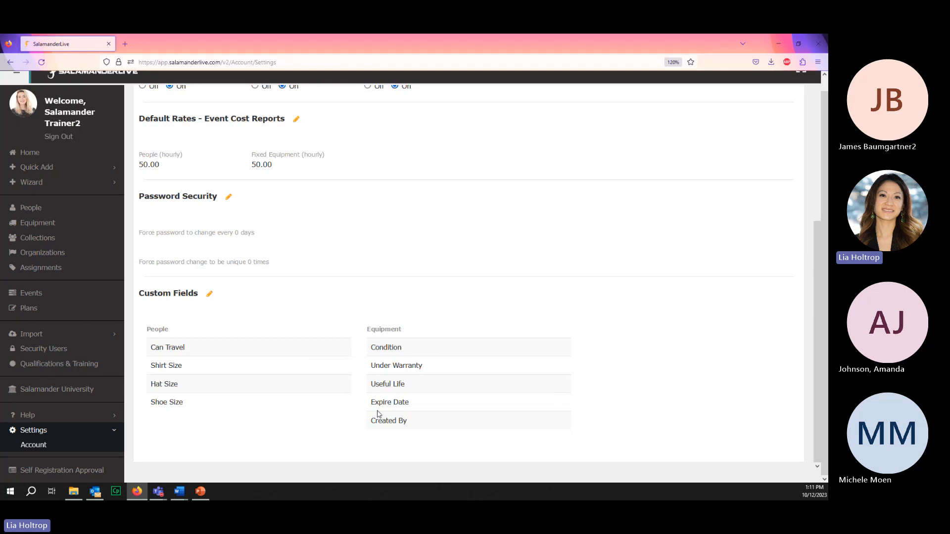
left_click(31, 209)
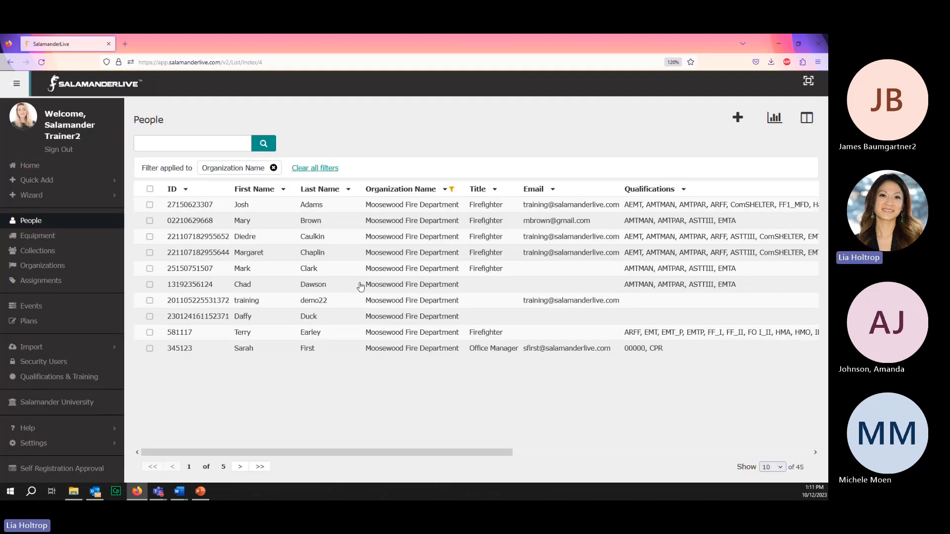
left_click(309, 270)
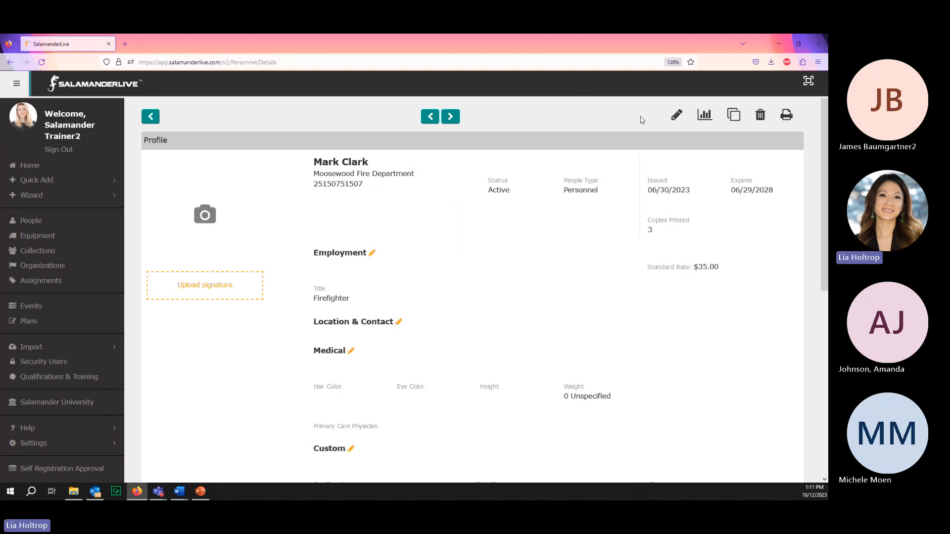
left_click(678, 113)
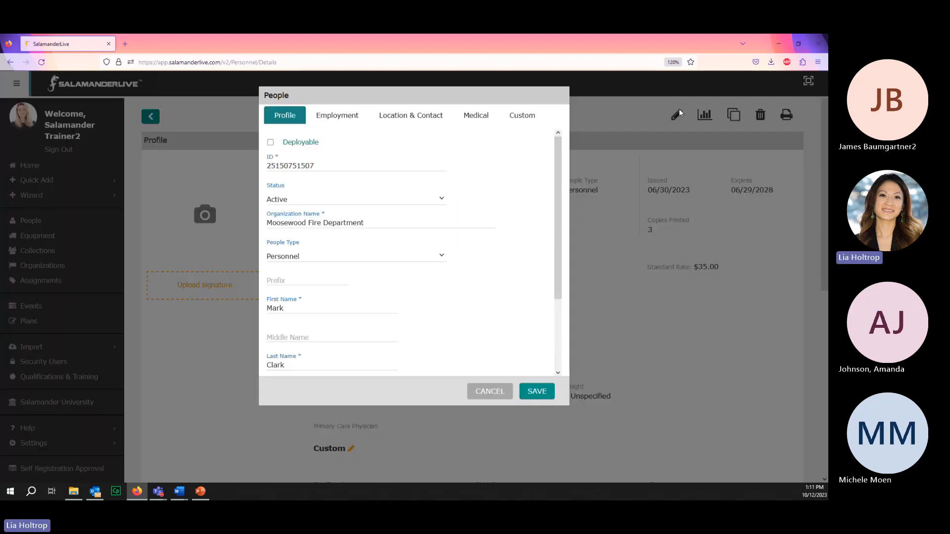
left_click(515, 118)
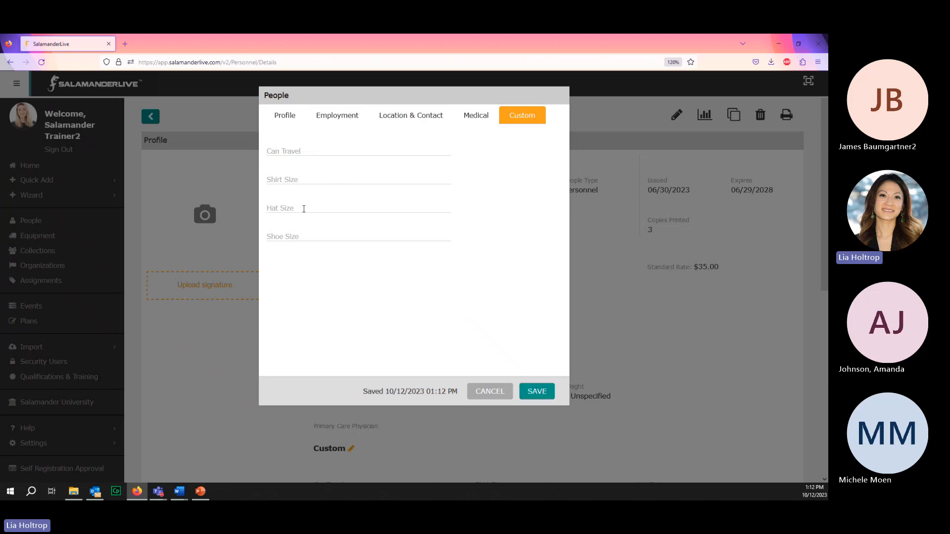
Set the person's Can Travel to Yes, Shirt Size to M, Hat Size to M and Shoe Size to 10, then save and review the profile
left_click(311, 150)
type("Yes")
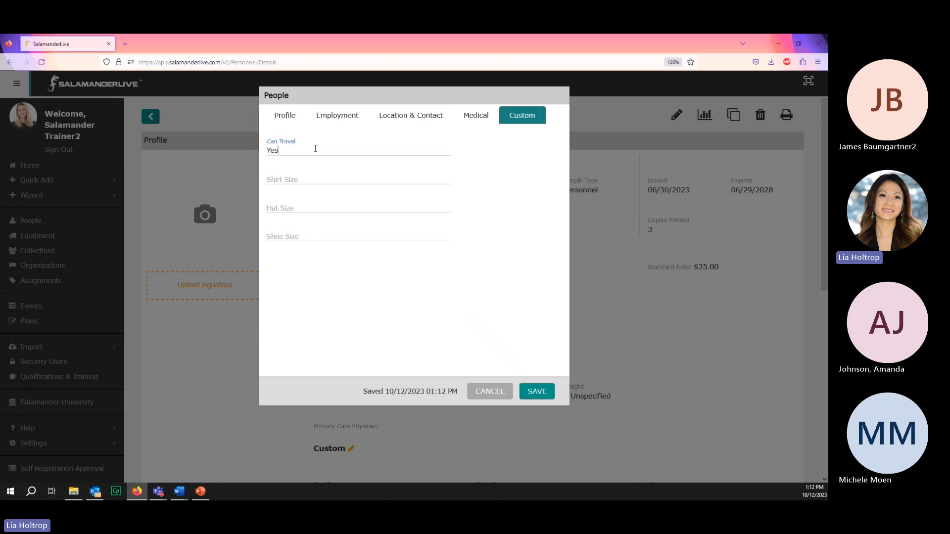
key("Tab")
type("M")
key("Tab")
type("M")
key("shift+Tab")
key("Tab")
key("Tab")
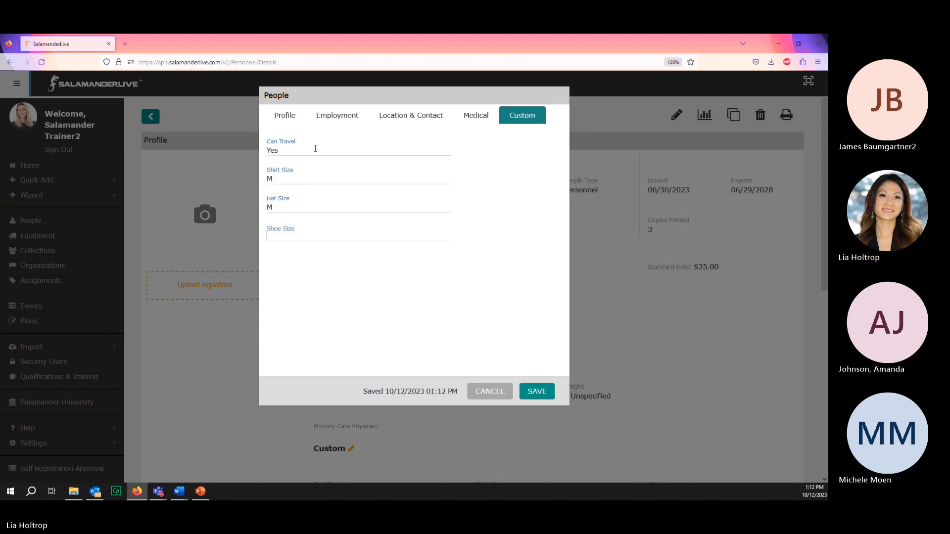
type("8")
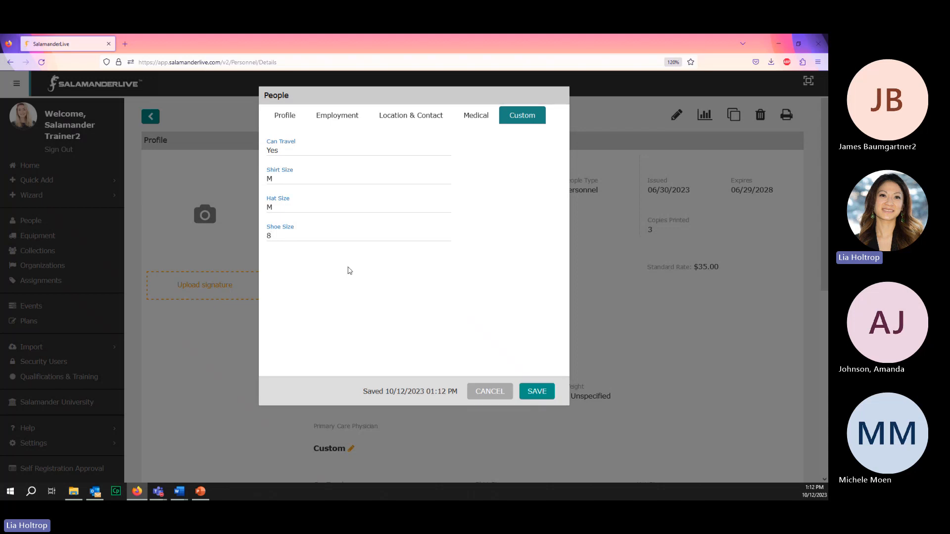
left_click_drag(280, 237, 250, 225)
left_click(538, 394)
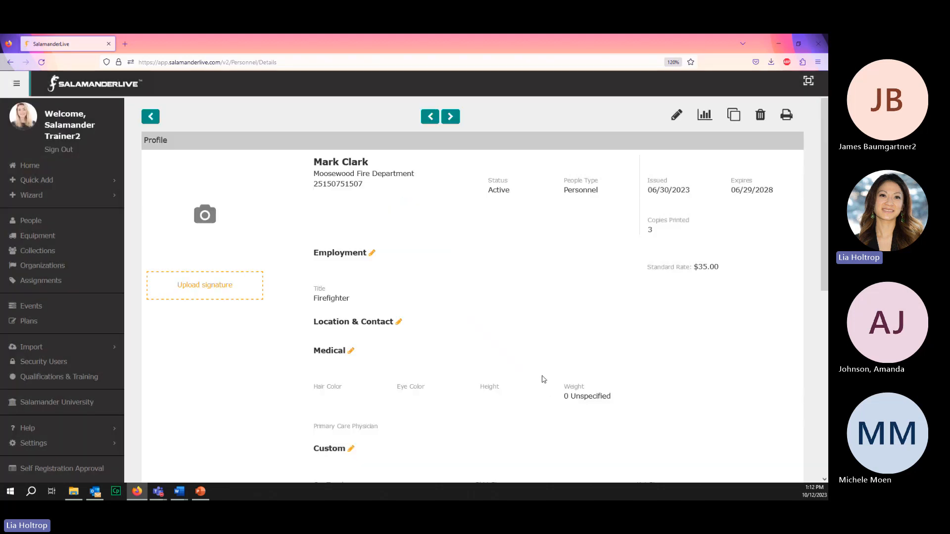
scroll(484, 321, "down", 3)
scroll(484, 321, "down", 3)
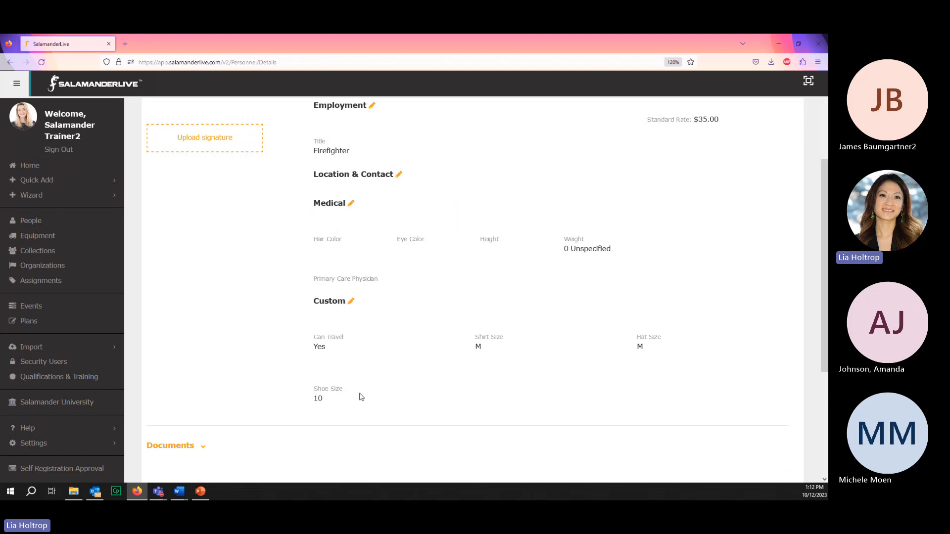
scroll(361, 397, "down", 1)
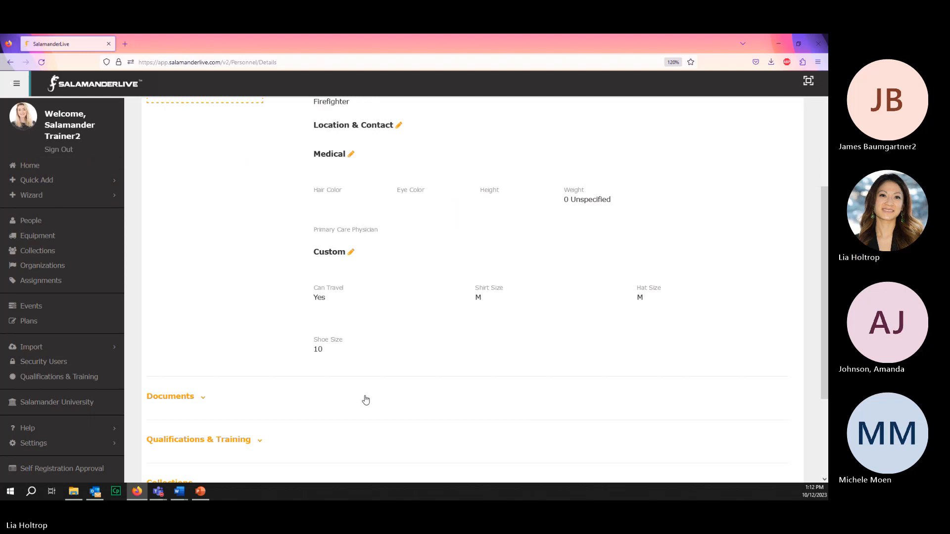
scroll(365, 399, "up", 3)
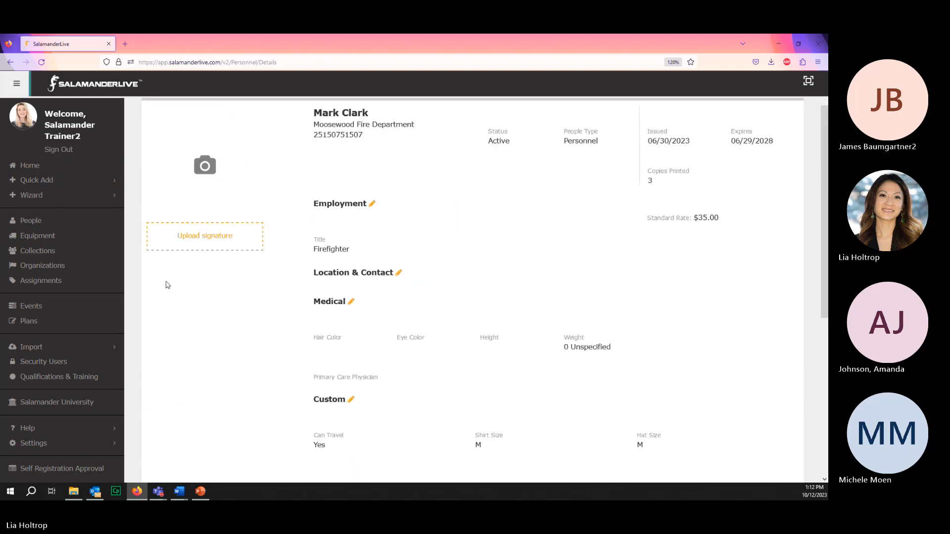
Open the Lenovo Laptop Bag equipment record with ID LAPTOPBAG01 for editing and examine its custom fields
left_click(38, 237)
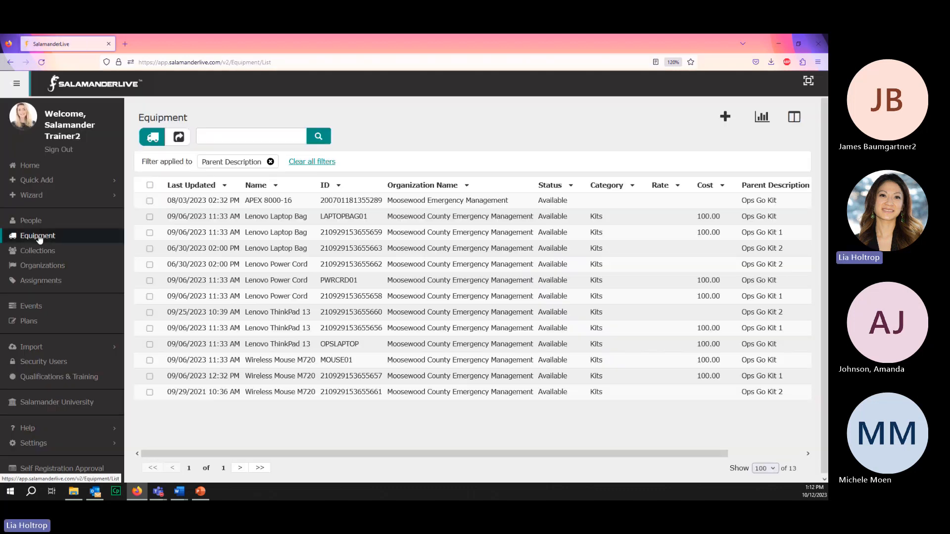
left_click(284, 218)
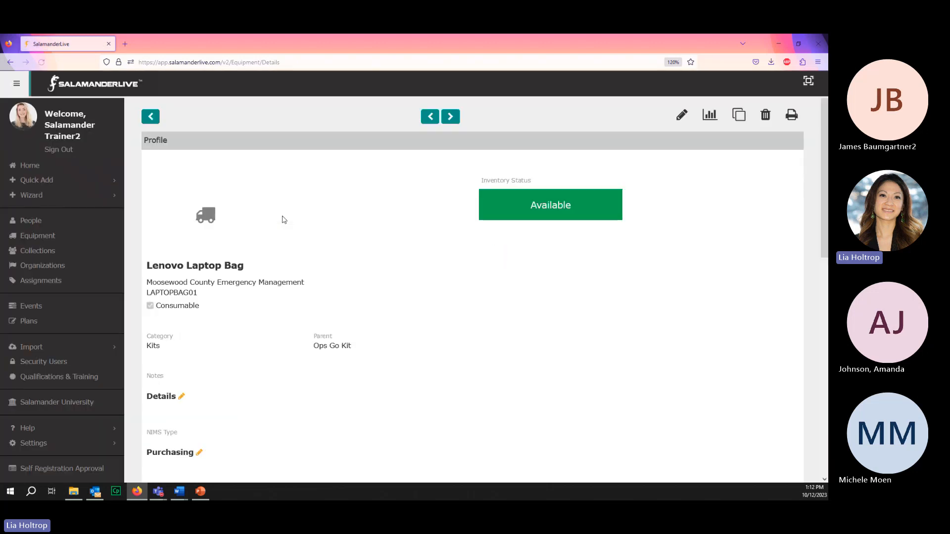
left_click(681, 116)
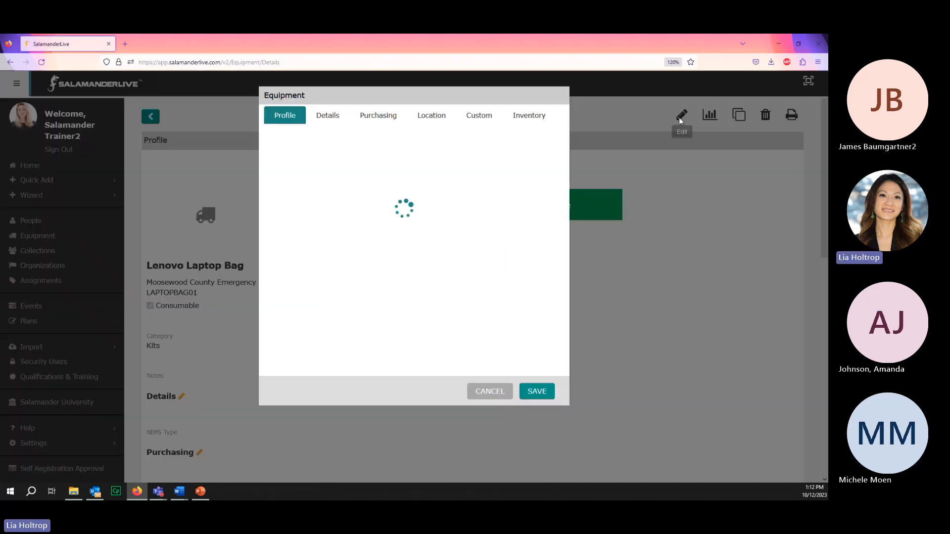
left_click(476, 120)
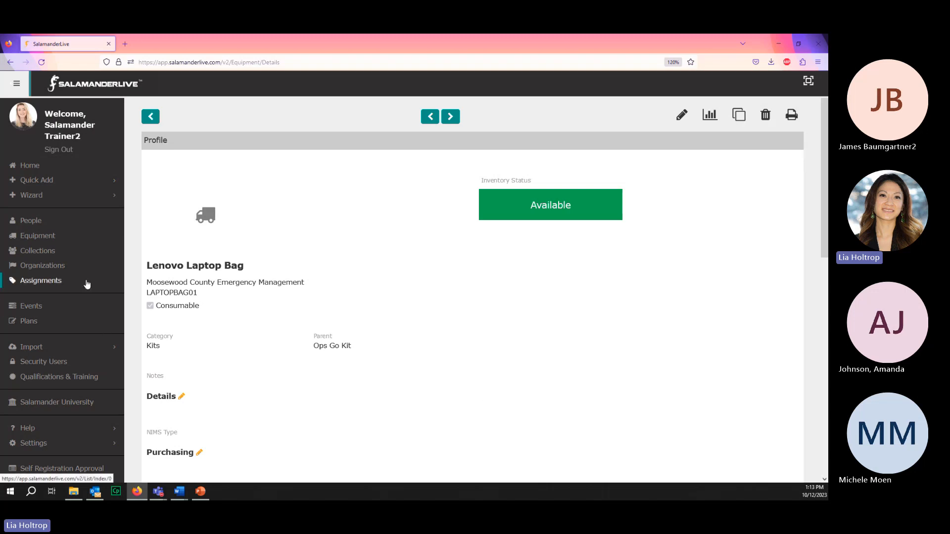
Remove all filters from the People list and look through its available reports
left_click(35, 220)
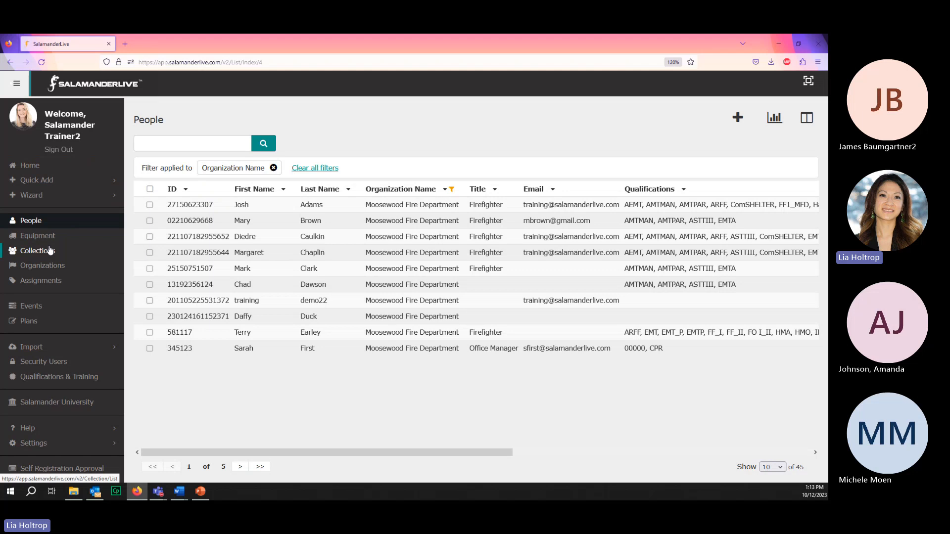
left_click(307, 168)
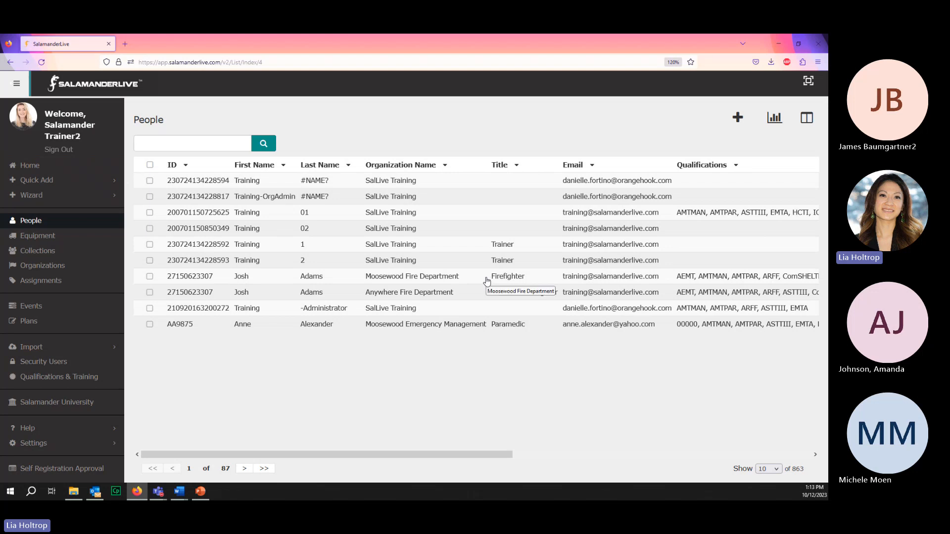
left_click(773, 119)
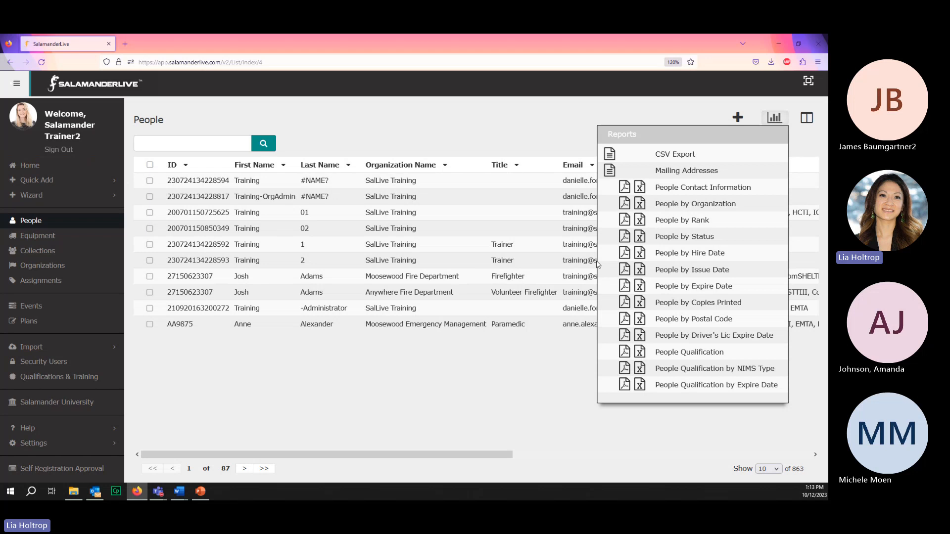
left_click(525, 130)
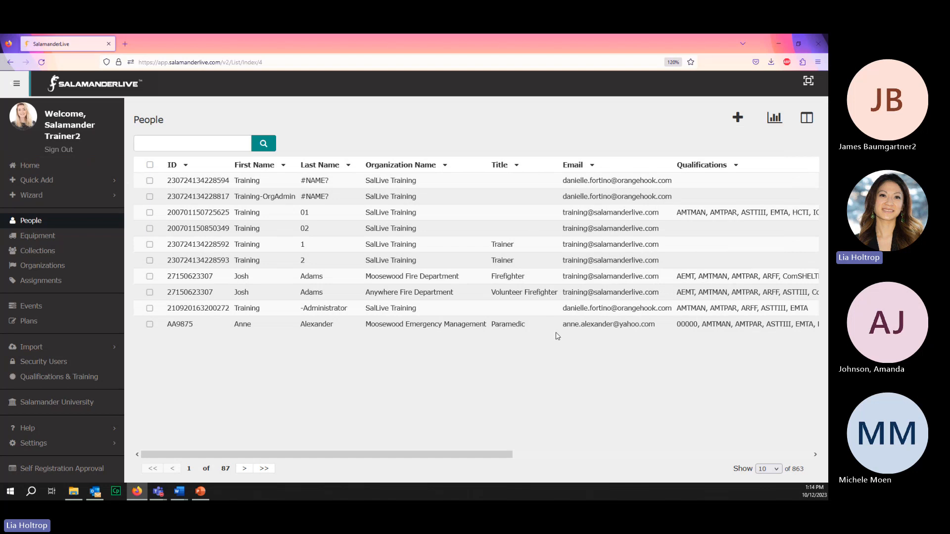
Add the Can Travel, Hat Size, Shoe Size and Shirt Size custom fields to the People list's visible columns
left_click(809, 117)
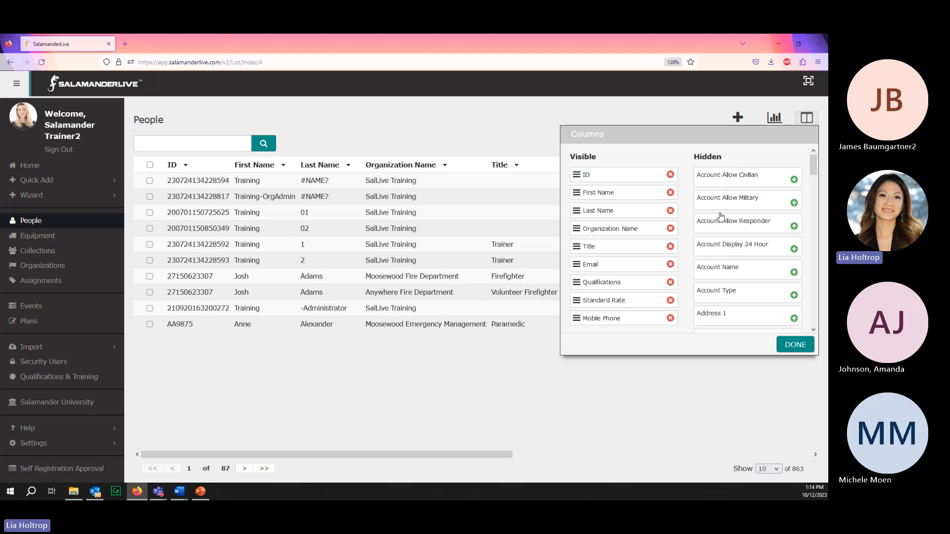
scroll(722, 223, "down", 5)
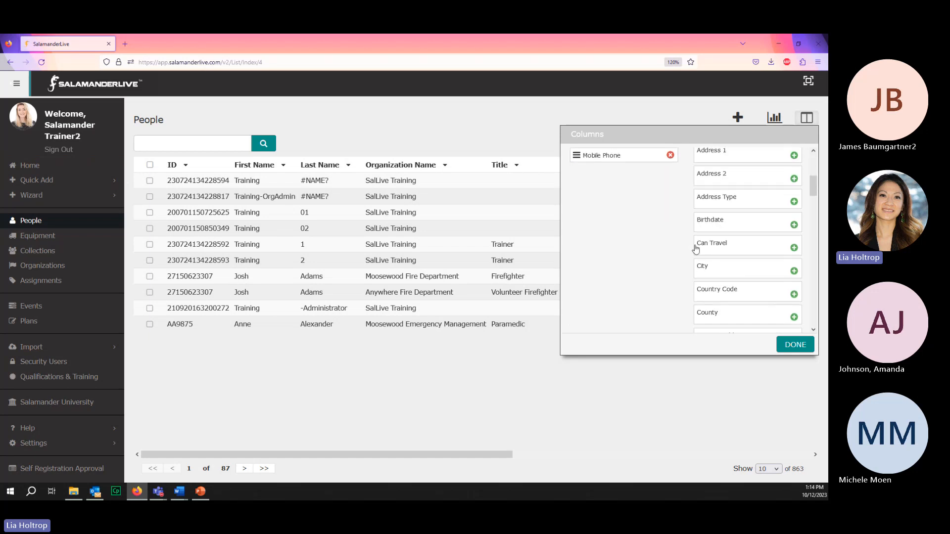
left_click(735, 252)
scroll(736, 253, "down", 5)
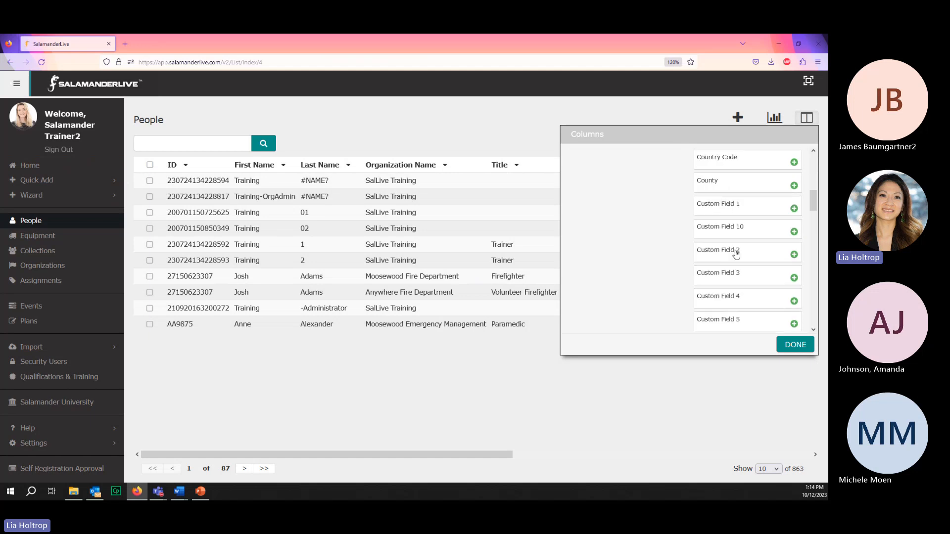
scroll(736, 253, "down", 3)
scroll(739, 257, "up", 3)
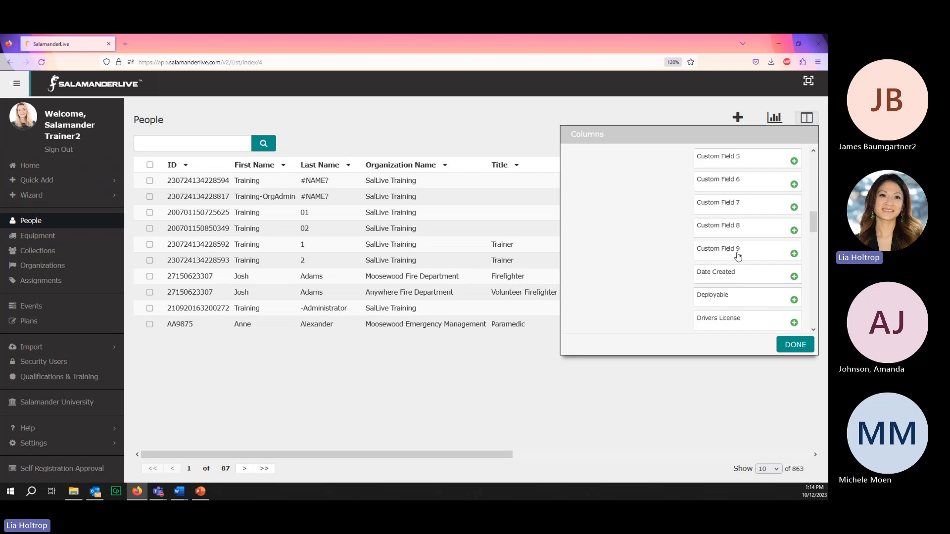
scroll(742, 264, "down", 5)
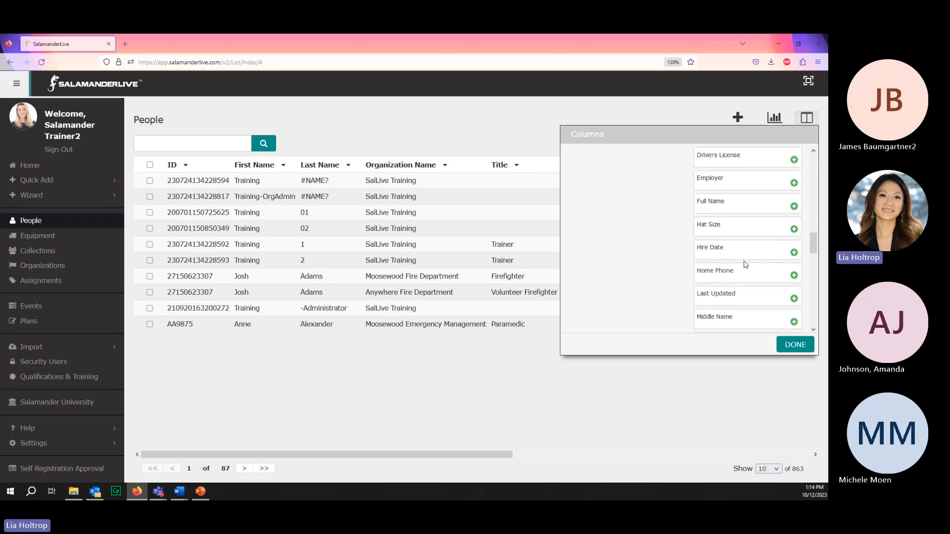
scroll(729, 243, "down", 6)
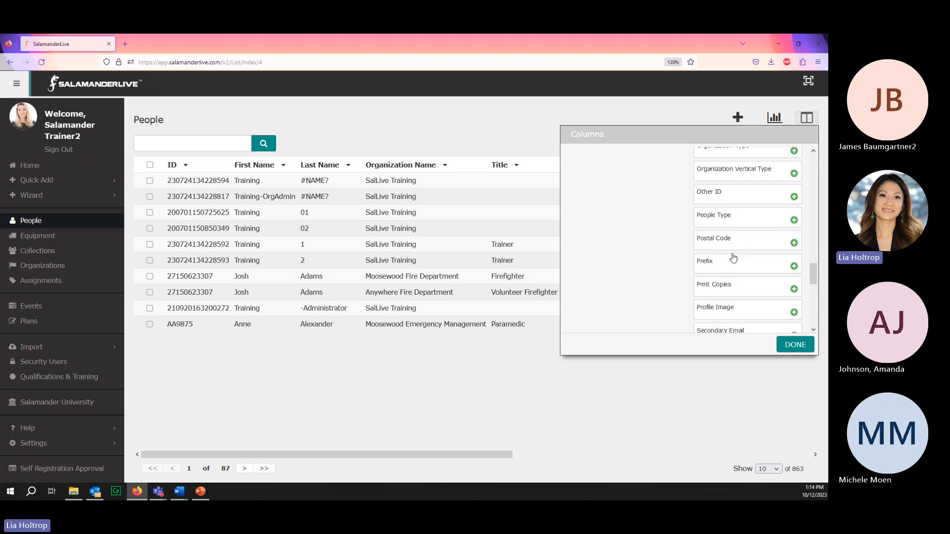
scroll(732, 255, "down", 4)
scroll(732, 267, "down", 2)
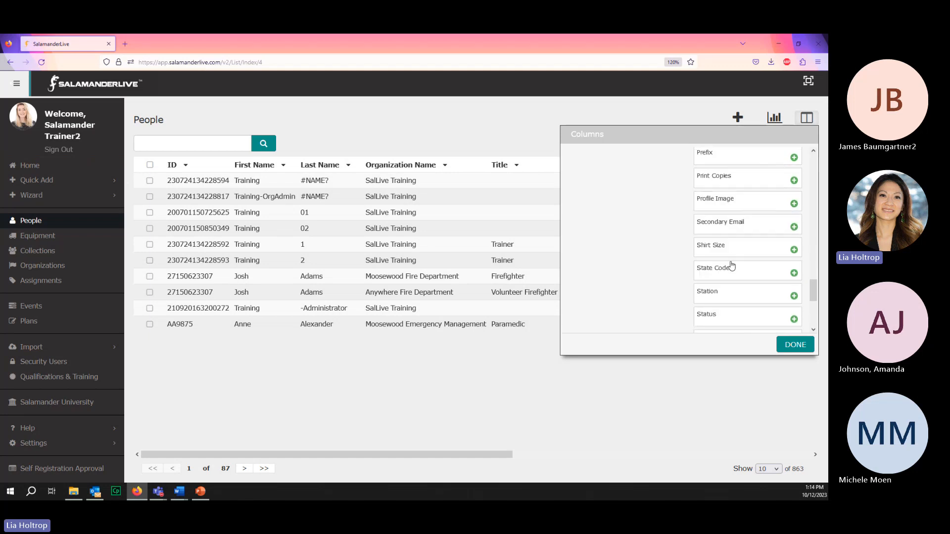
left_click_drag(813, 296, 827, 223)
scroll(732, 213, "up", 5)
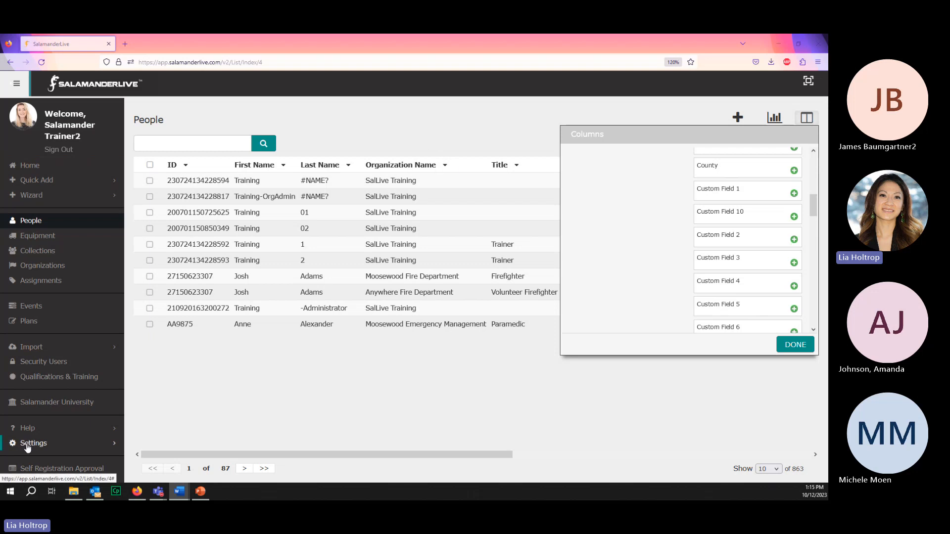
Add Custom Field 1, Custom Field 2 and Custom Field 4 to the People list's visible columns
left_click(737, 195)
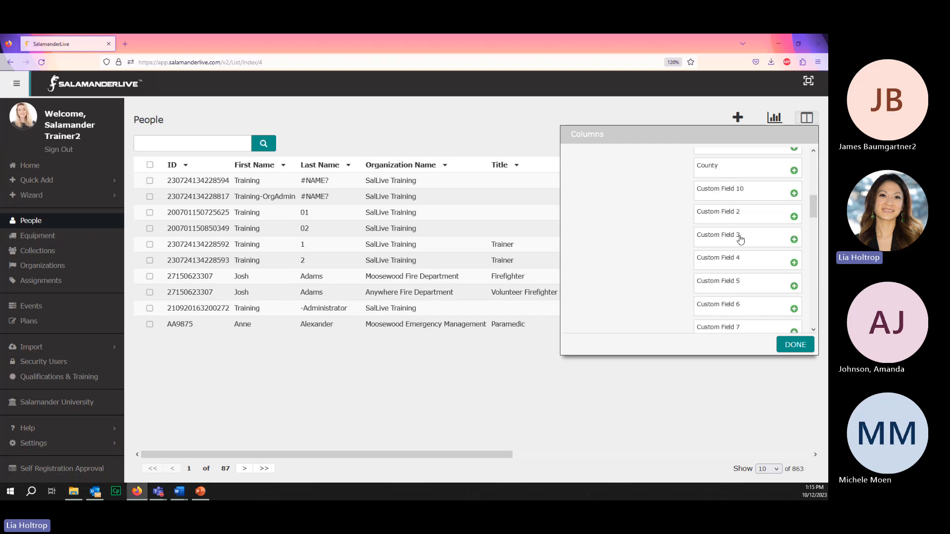
left_click(735, 218)
left_click(737, 240)
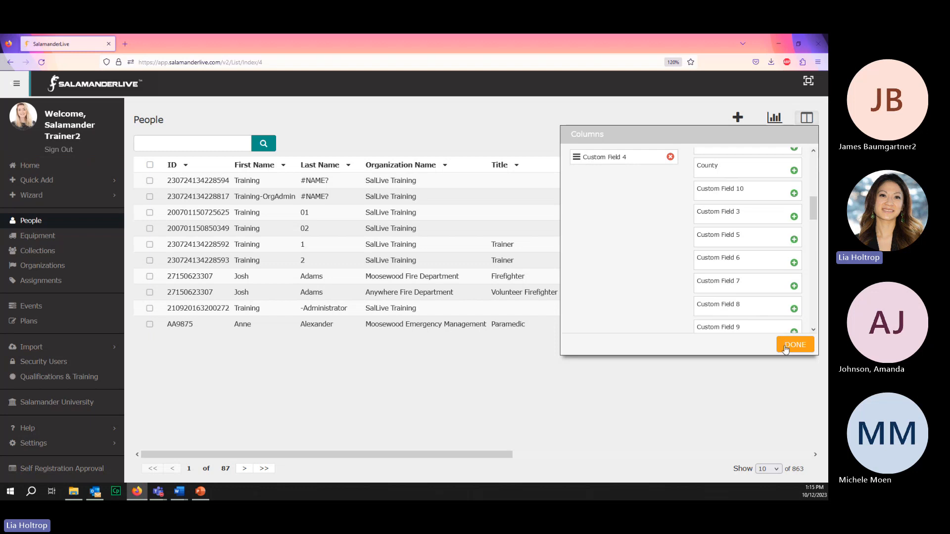
Hide the Qualifications, Standard Rate and Mobile Phone columns and apply the People list's column selection
scroll(655, 268, "up", 3)
scroll(655, 268, "up", 2)
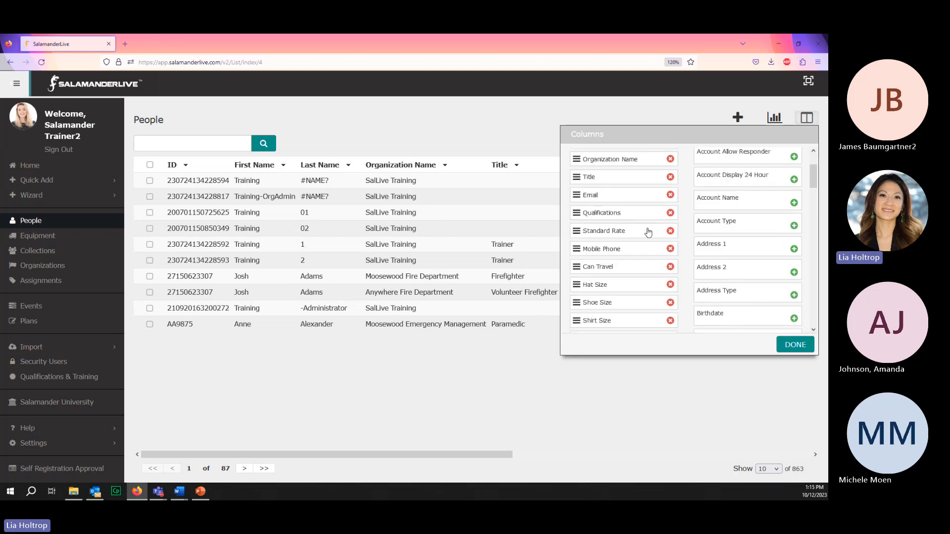
left_click(670, 213)
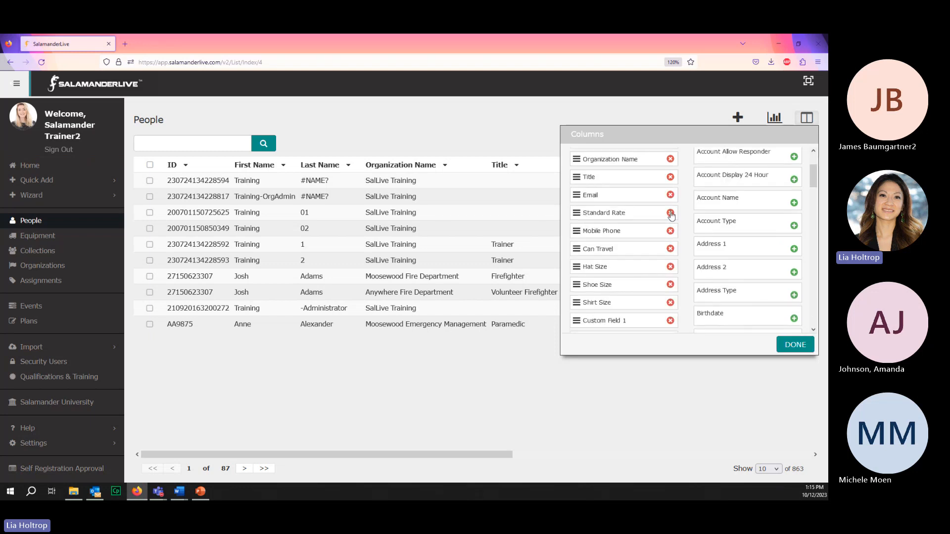
left_click(670, 213)
left_click(670, 214)
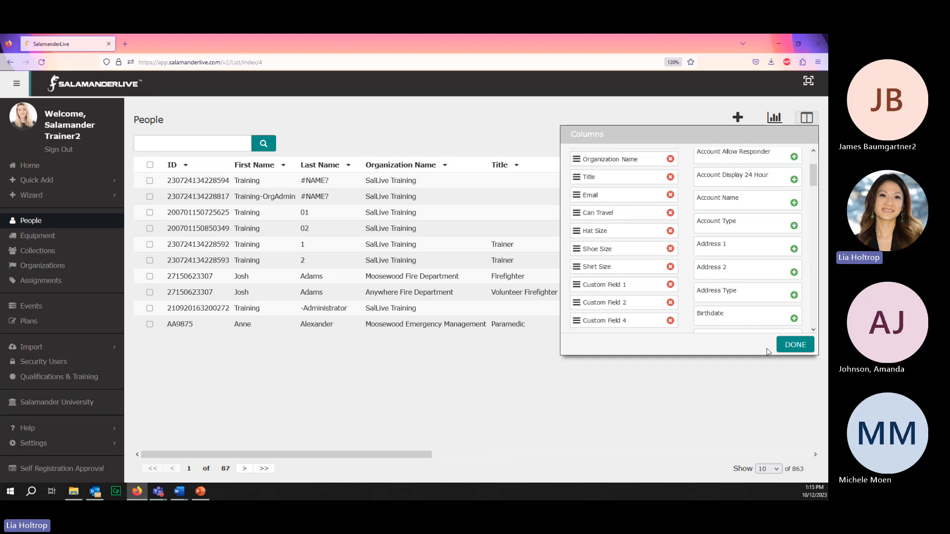
left_click(793, 345)
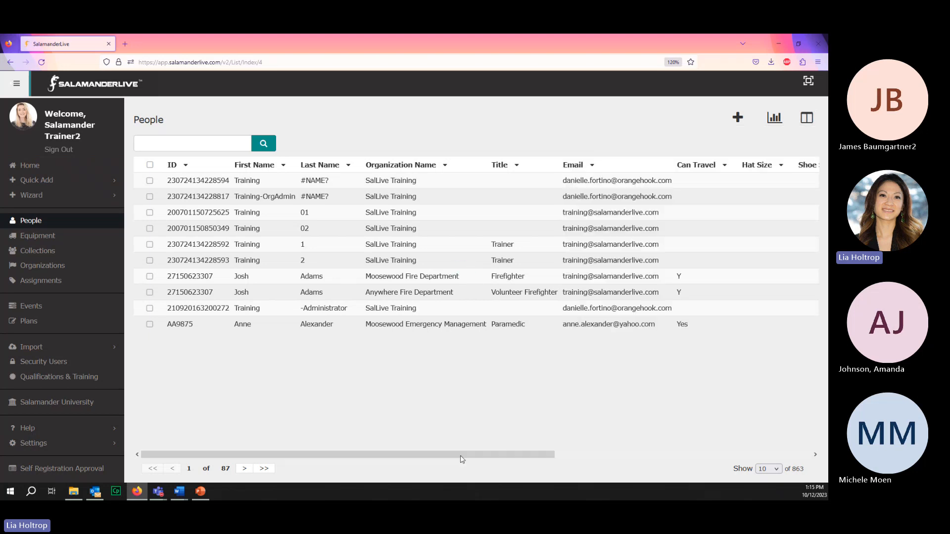
Show 100 records per page in the People list and view the custom field columns through Custom Field 4
left_click_drag(465, 458, 671, 459)
left_click(778, 473)
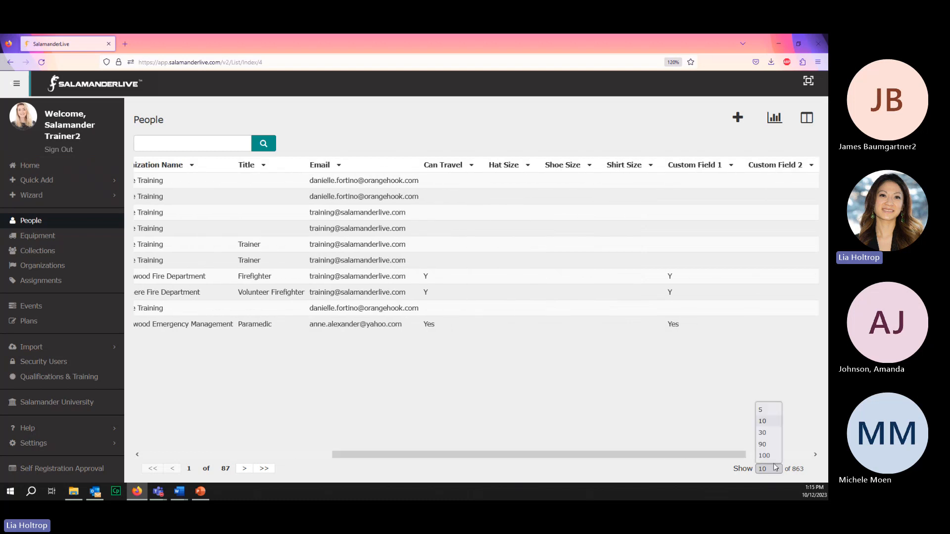
left_click(766, 458)
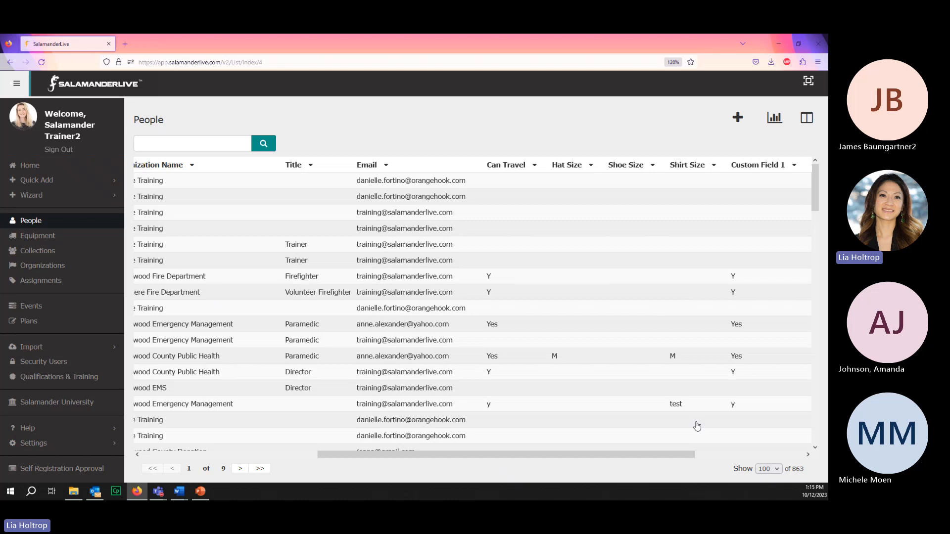
left_click_drag(684, 457, 801, 473)
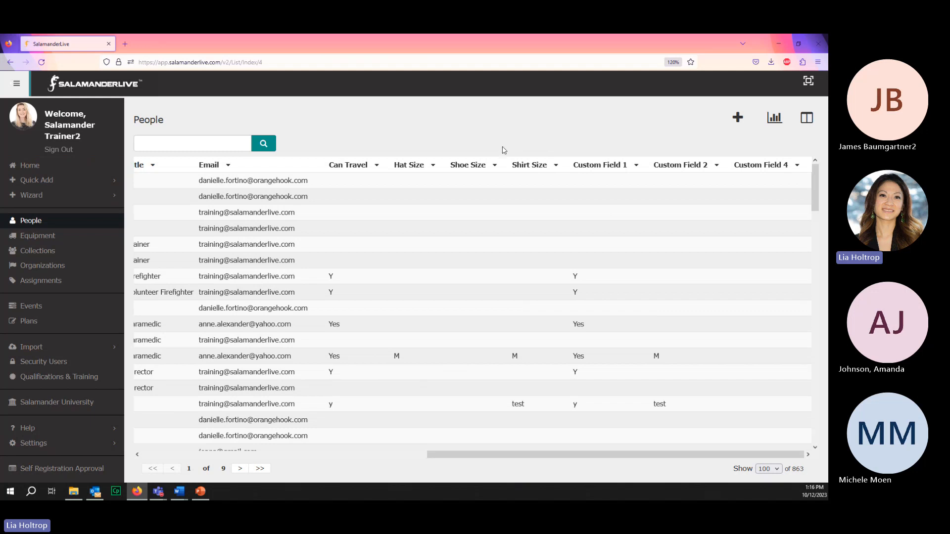
Filter the People list to records whose Can Travel value starts with Y and view their custom field columns
left_click(376, 166)
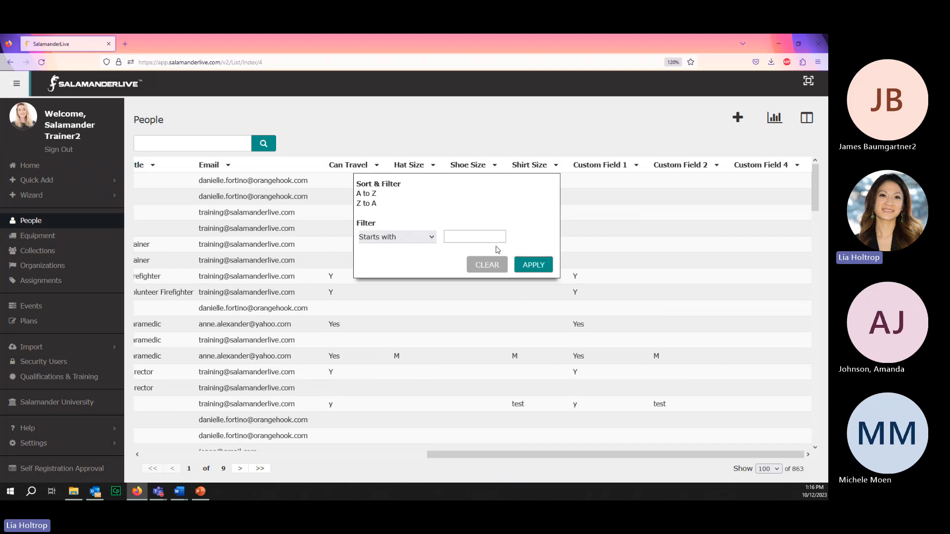
left_click(487, 237)
type("Y")
left_click(540, 267)
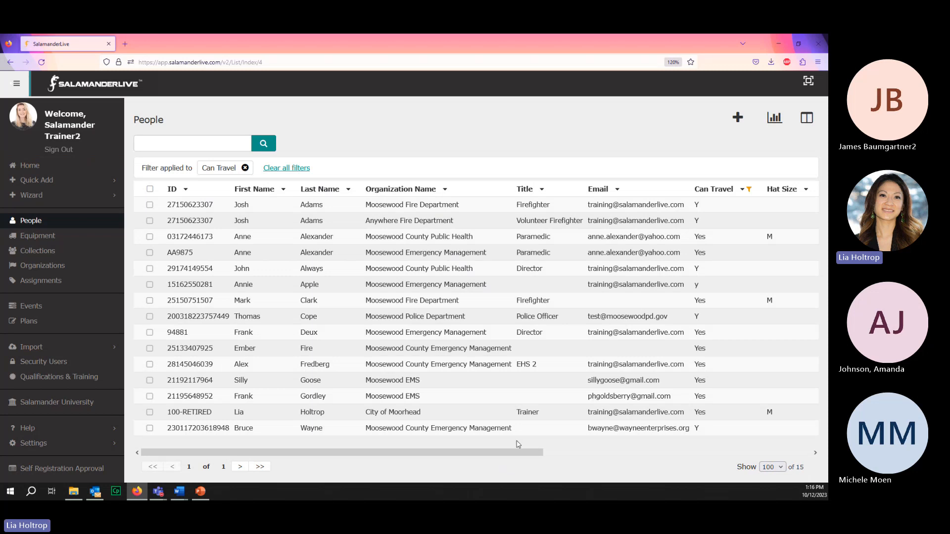
left_click_drag(518, 451, 745, 452)
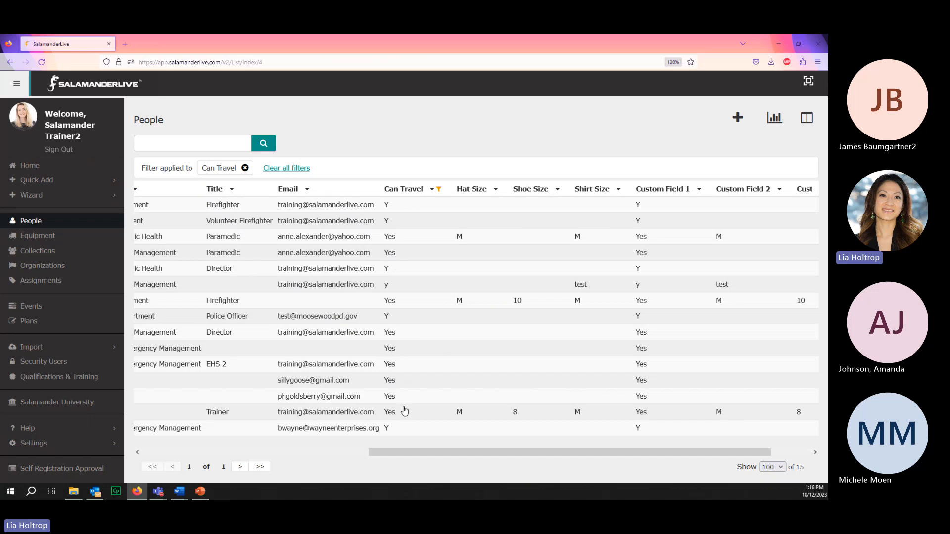
Export the filtered People list with CSV Export and open the downloaded file full-screen in Excel
left_click(774, 123)
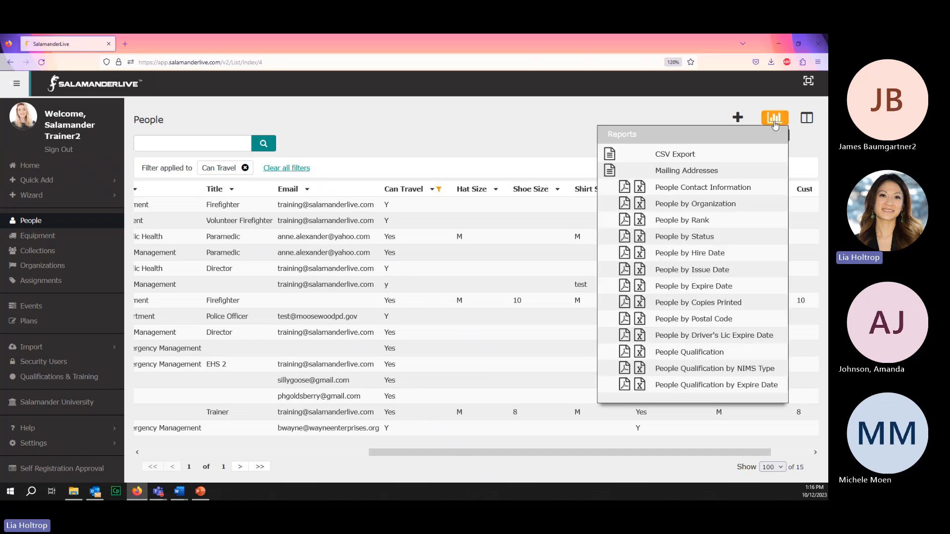
left_click(608, 156)
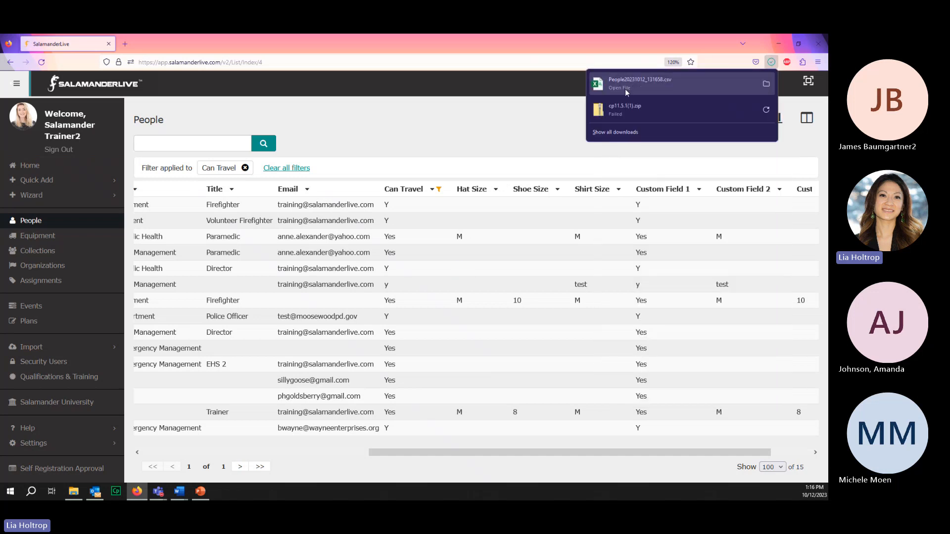
left_click(629, 86)
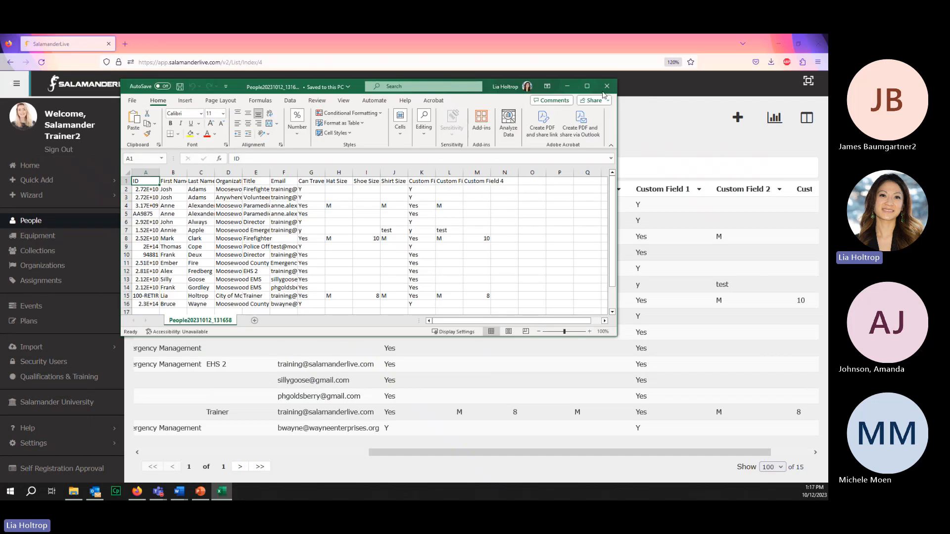
left_click(586, 86)
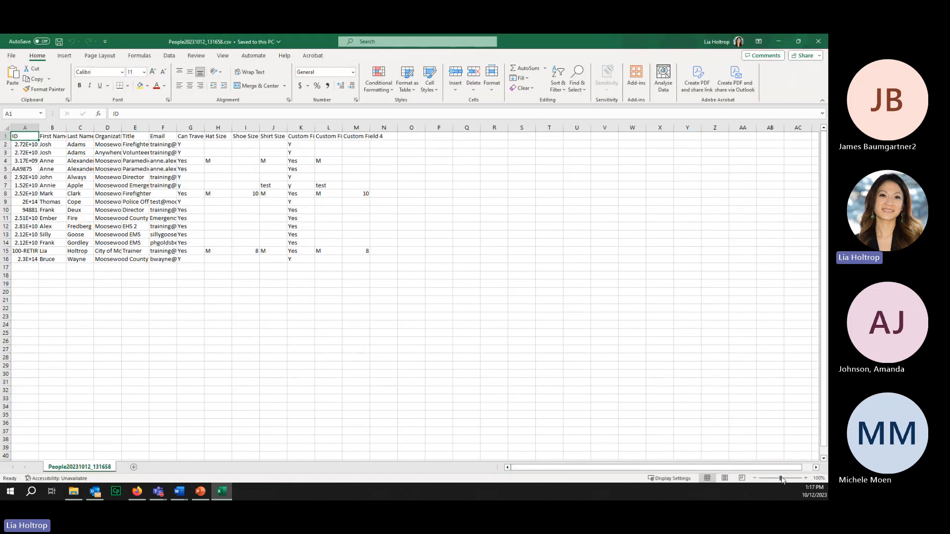
Auto-fit all columns of the exported sheet, review the custom field columns and return to the SalamanderLive People list
left_click_drag(782, 479, 791, 479)
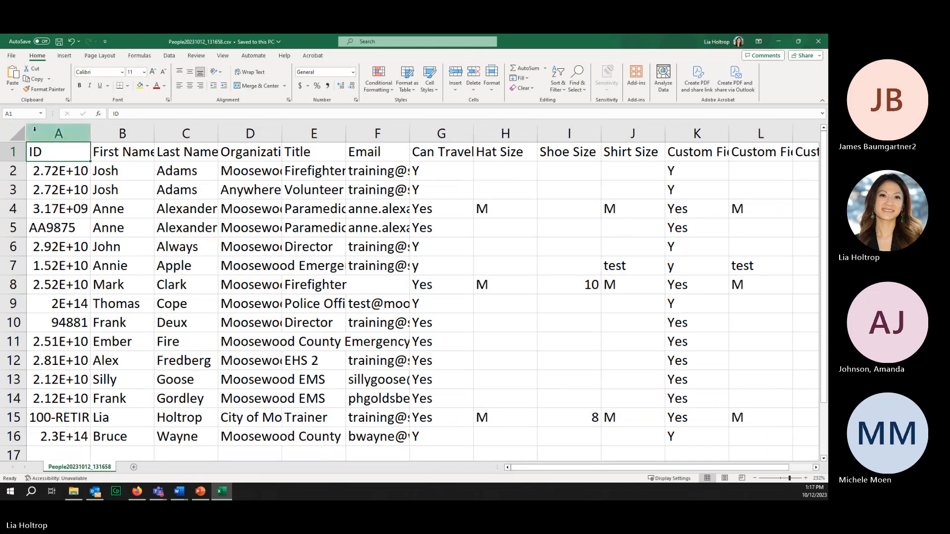
left_click(18, 134)
double_click(90, 133)
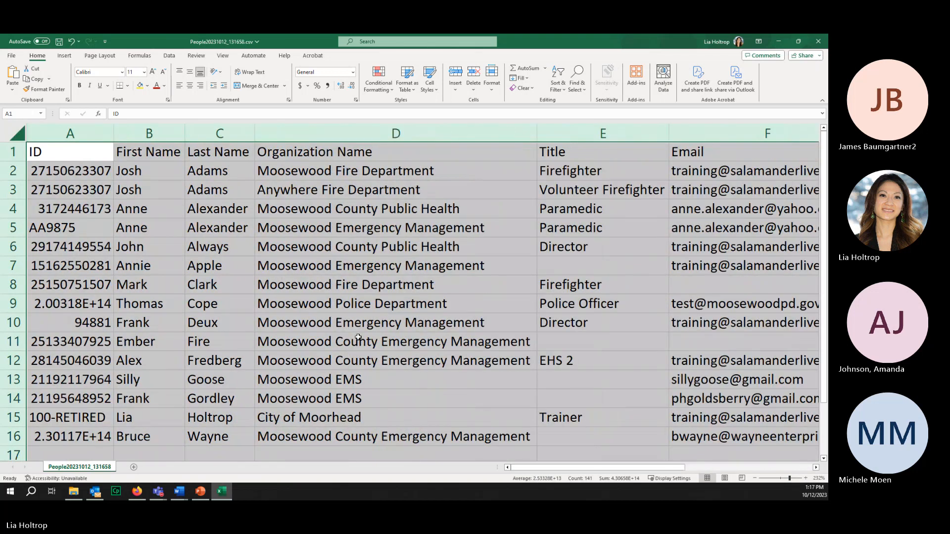
left_click_drag(537, 467, 607, 468)
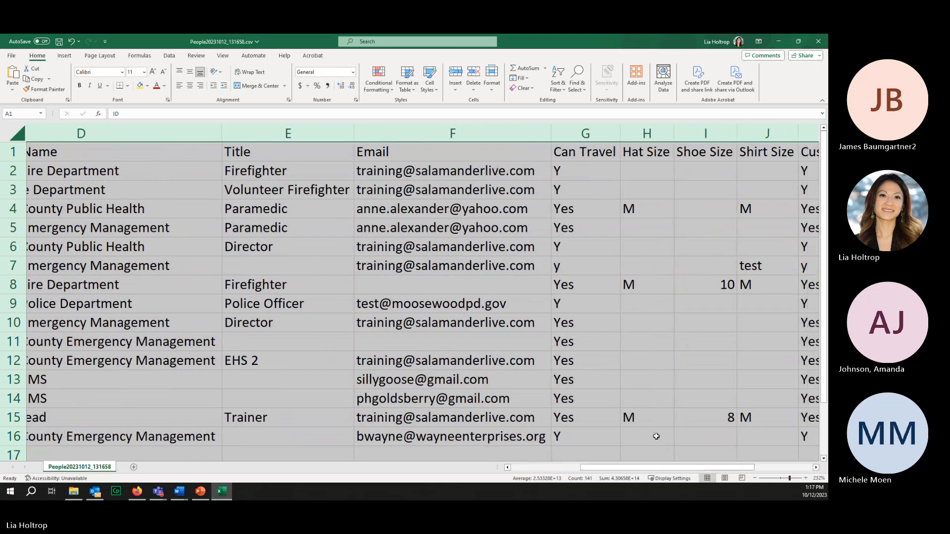
left_click(703, 342)
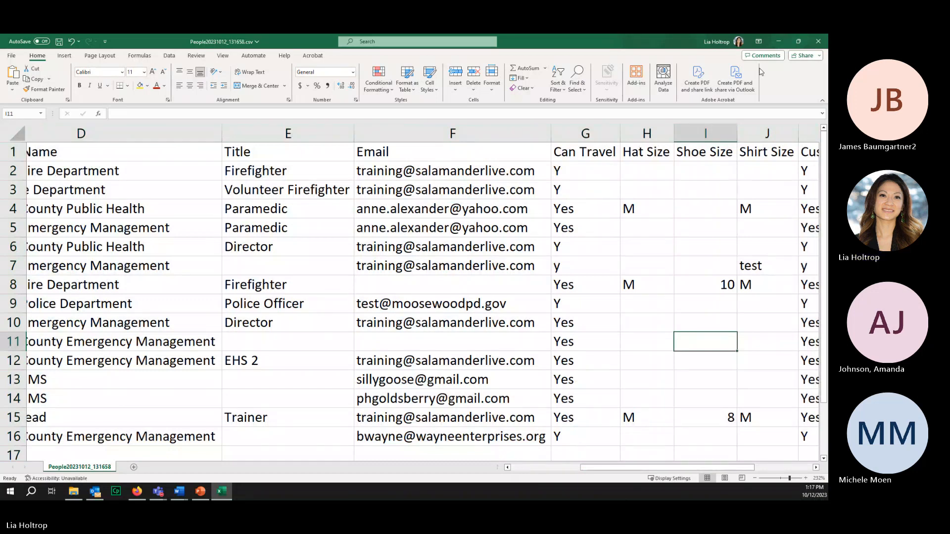
left_click(776, 43)
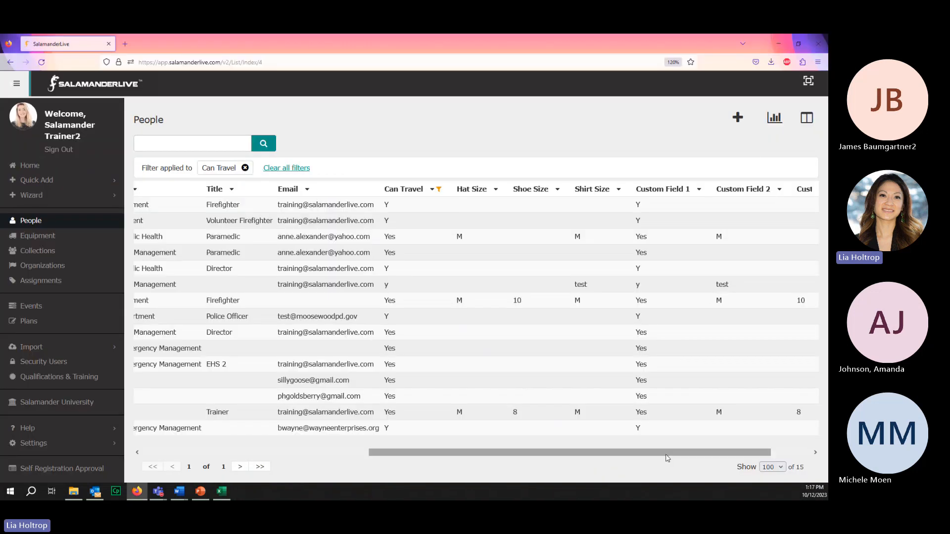
Select all filtered people, look through the fields of the People Edit Multiple form and return to the list without updating
left_click_drag(667, 458, 424, 455)
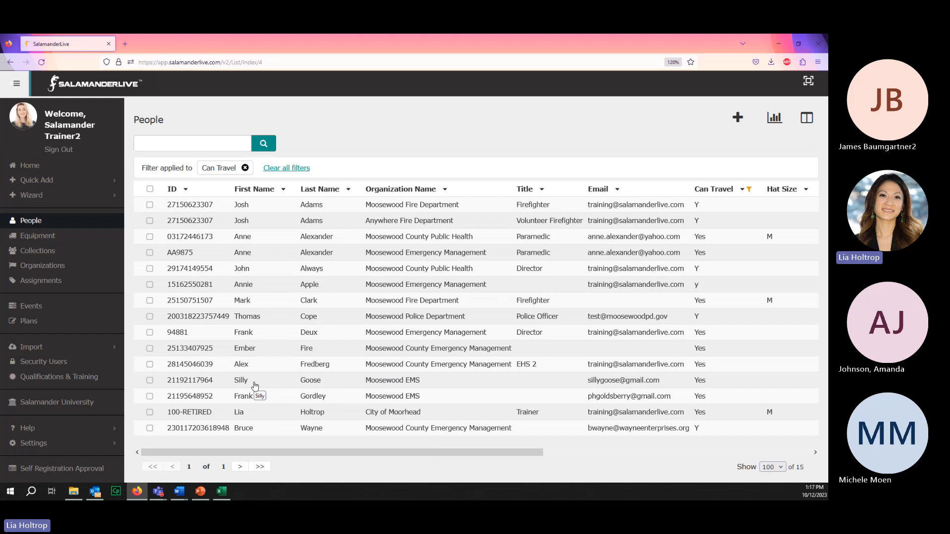
left_click(150, 189)
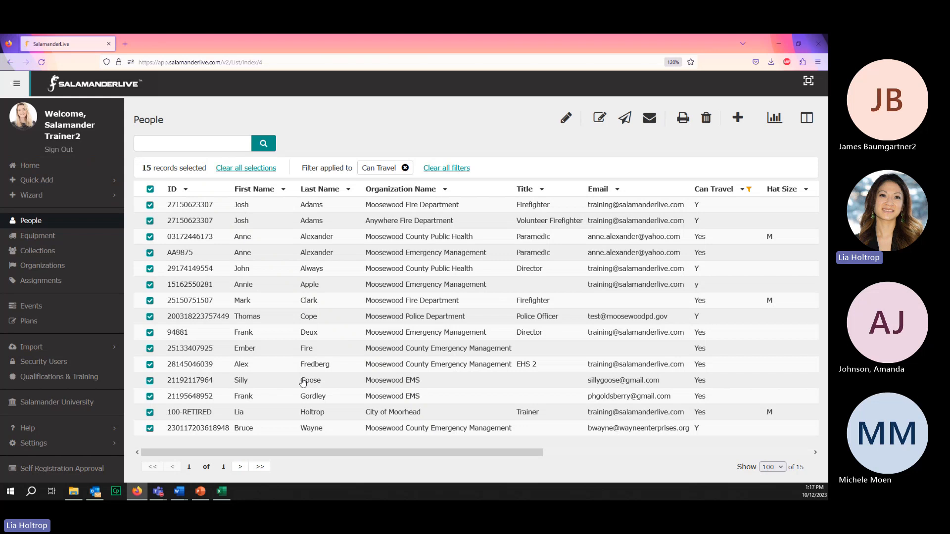
left_click(566, 120)
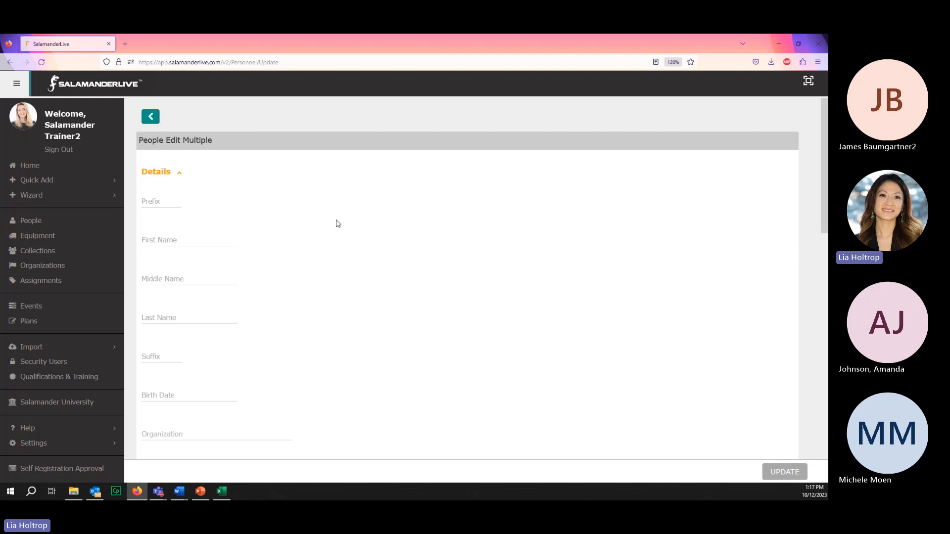
scroll(336, 224, "down", 2)
scroll(335, 224, "down", 8)
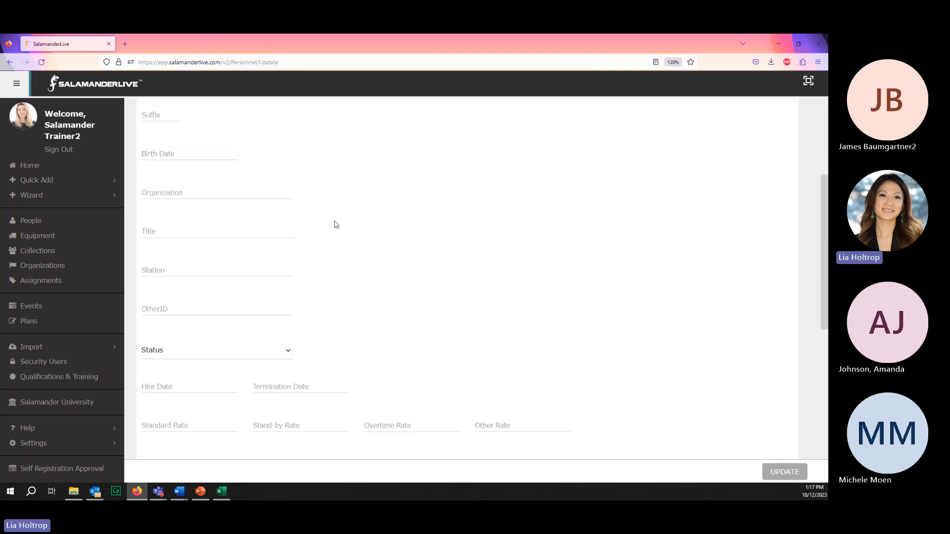
scroll(335, 227, "down", 3)
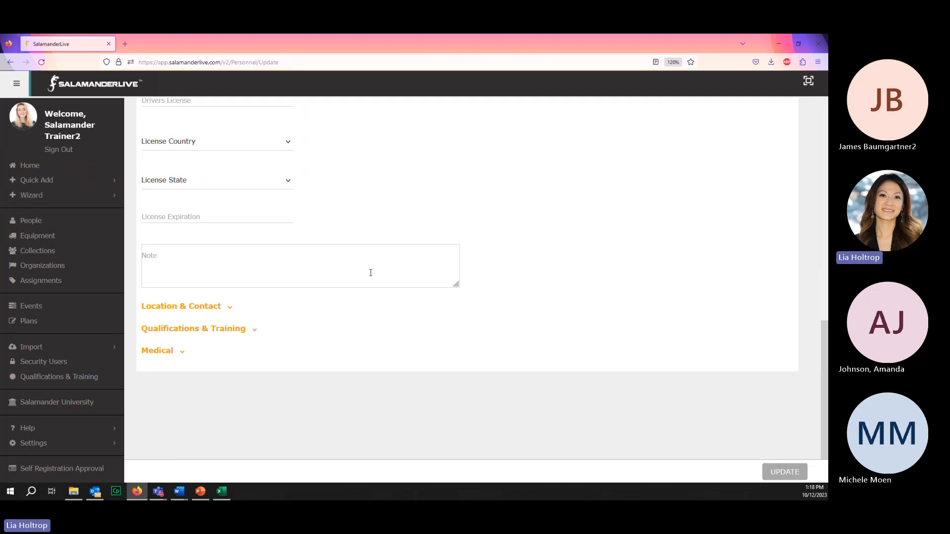
scroll(375, 292, "up", 4)
scroll(375, 293, "up", 9)
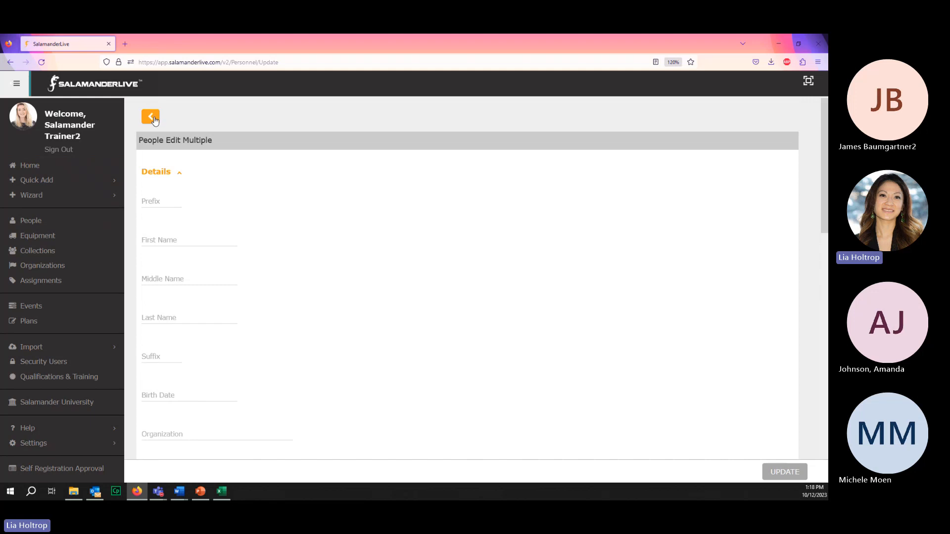
left_click(155, 121)
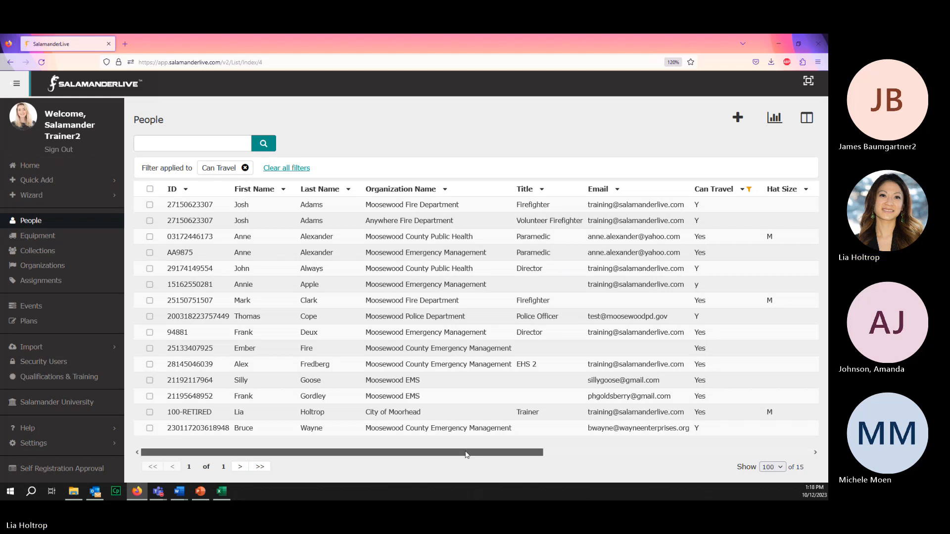
Review the custom field columns, open the print options for the first person in the list and close them without printing
left_click_drag(465, 452, 731, 487)
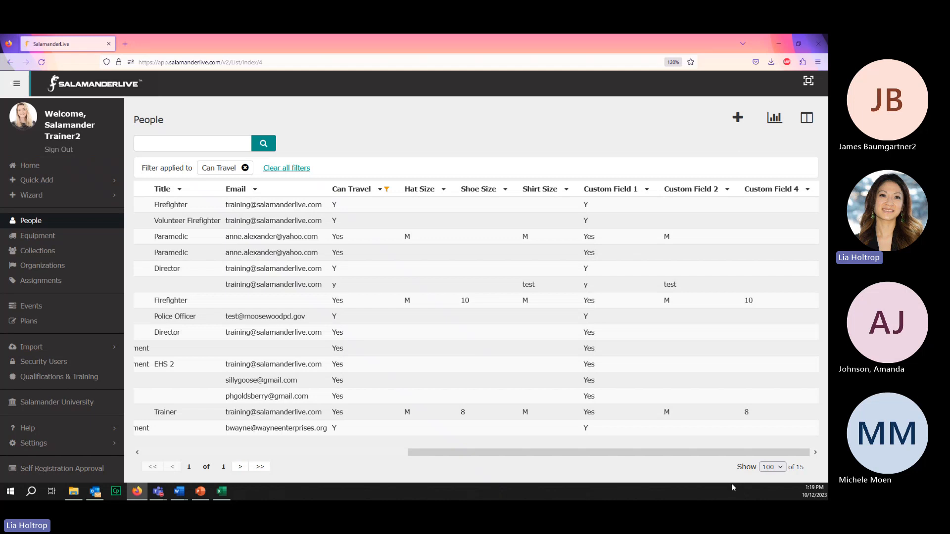
left_click_drag(440, 453, 177, 455)
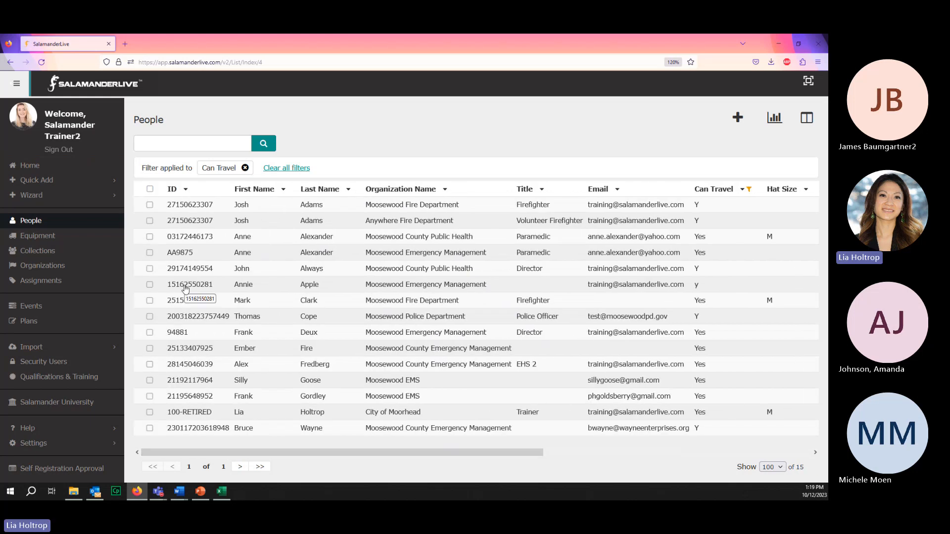
left_click(150, 205)
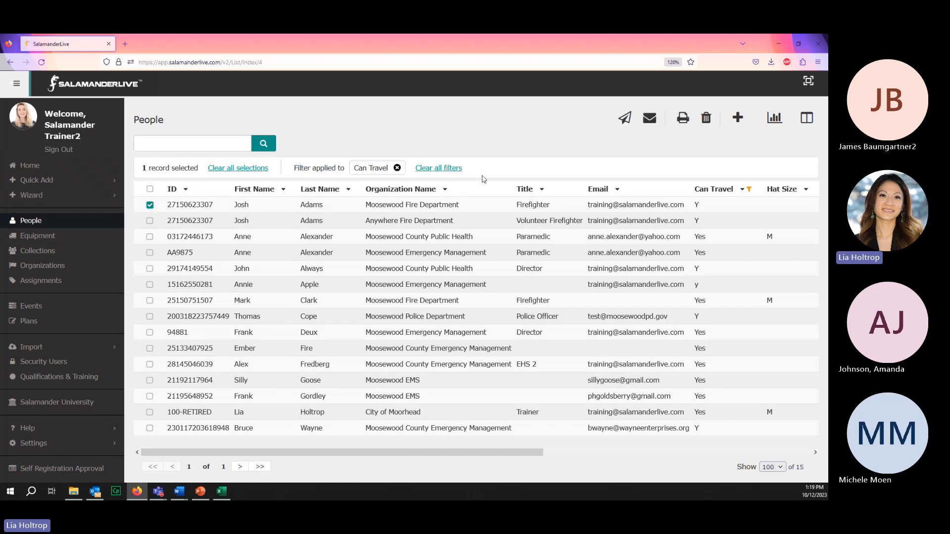
left_click(683, 126)
left_click_drag(0, 133, 479, 115)
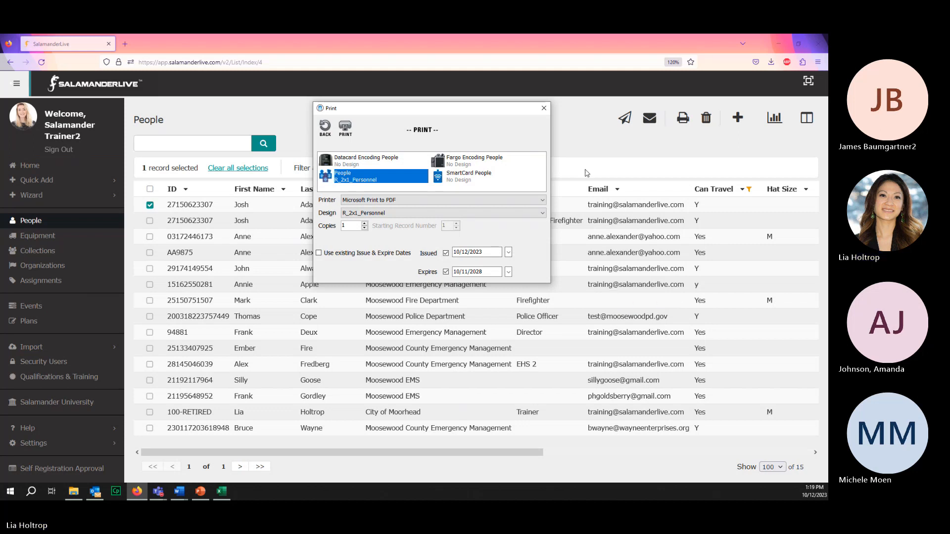
left_click(543, 109)
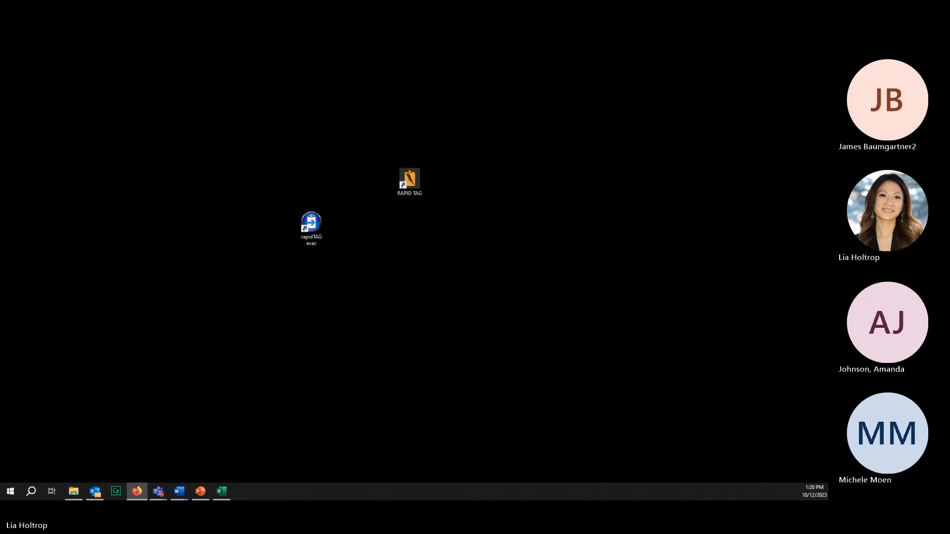
Switch to the PowerPoint presentation
key("alt+Tab")
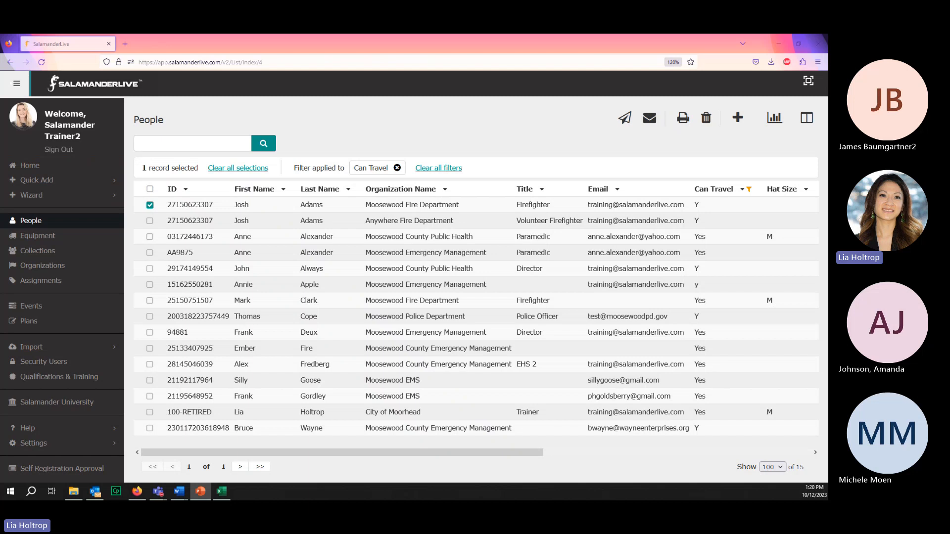
left_click(201, 491)
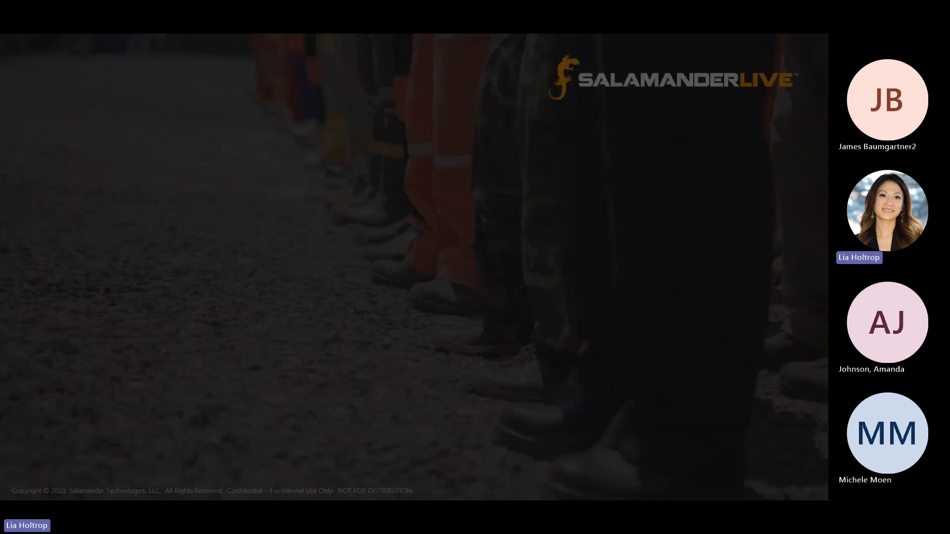